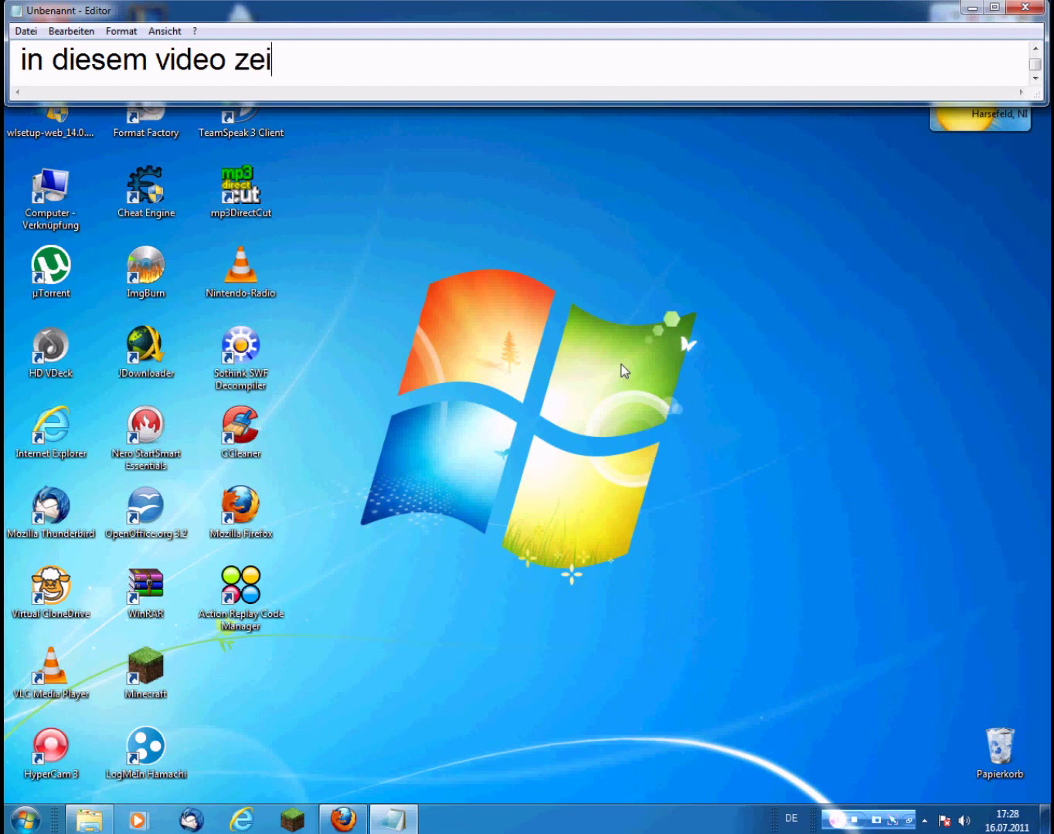
# Complete the note line to read "in diesem video zeige ich euch den bioBot (eine aktualisierte version des udobots)".
pyautogui.write('ch ')
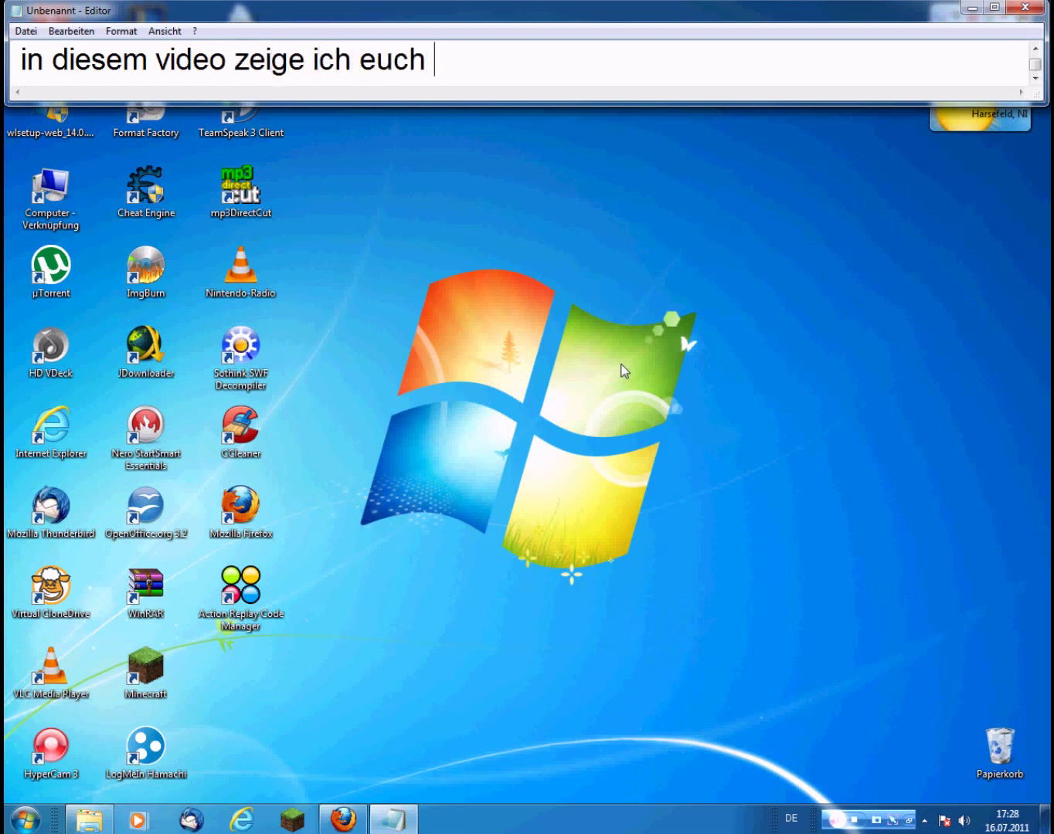
pyautogui.write('nen bioBot')
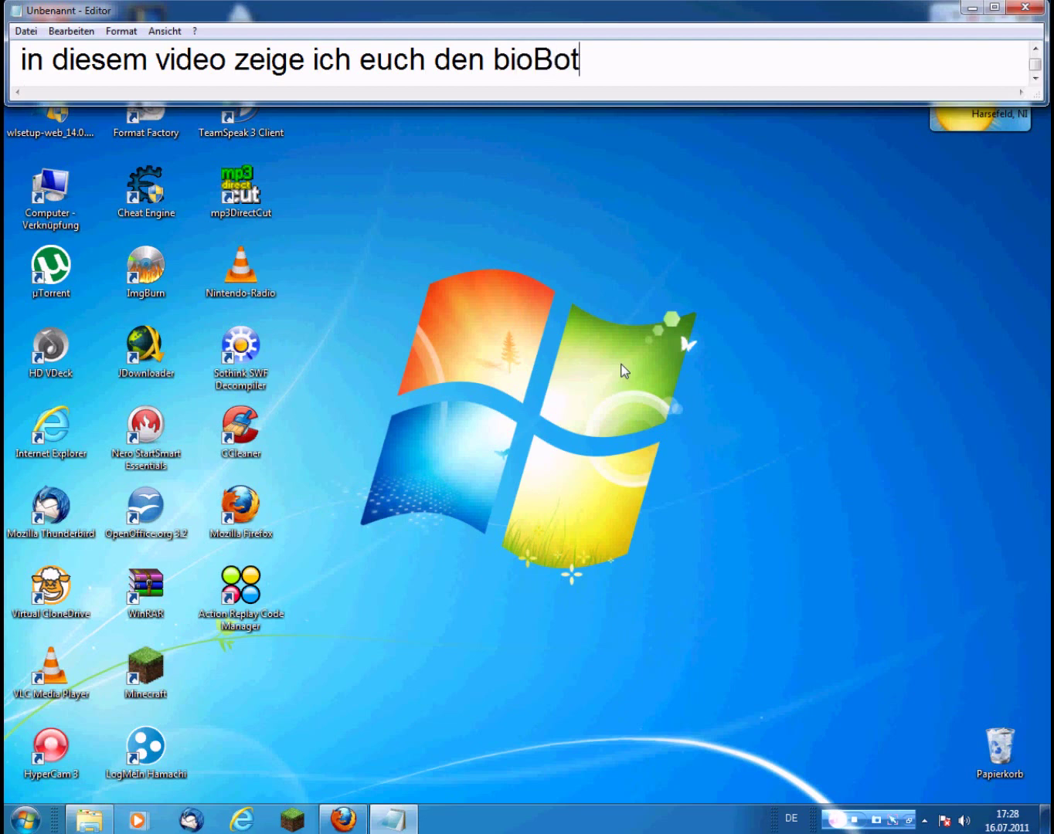
pyautogui.press('Menu')
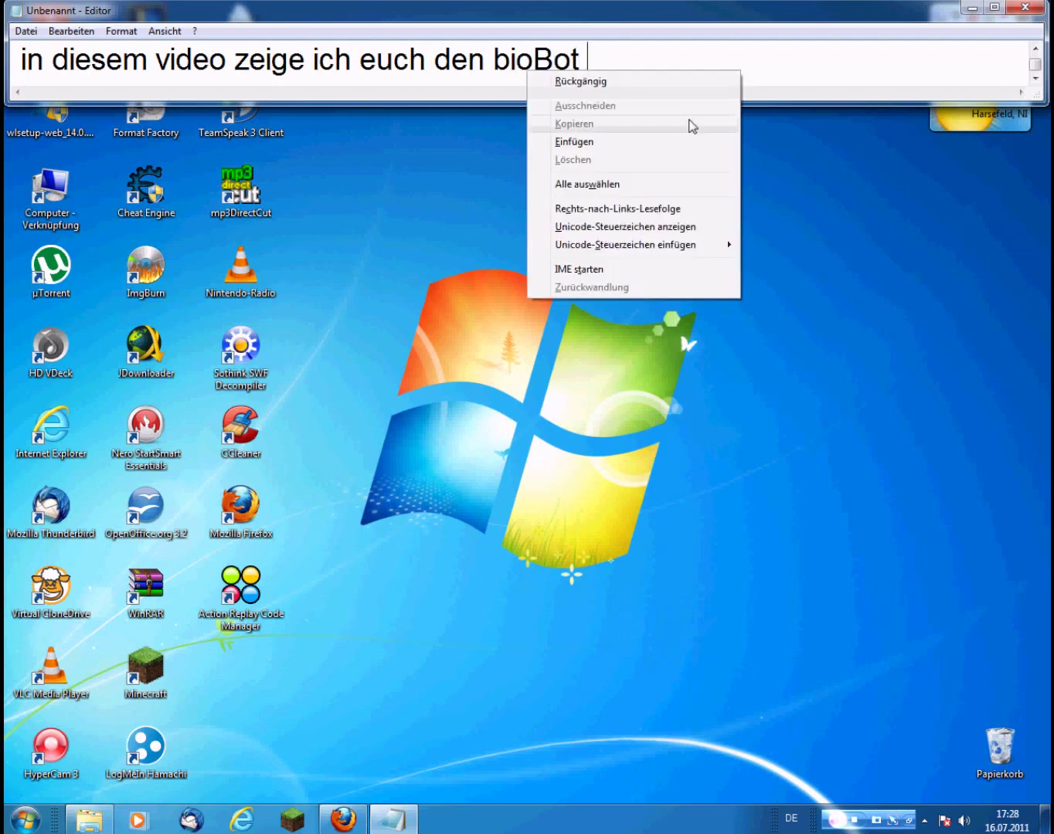
pyautogui.click(620, 53)
pyautogui.write('(')
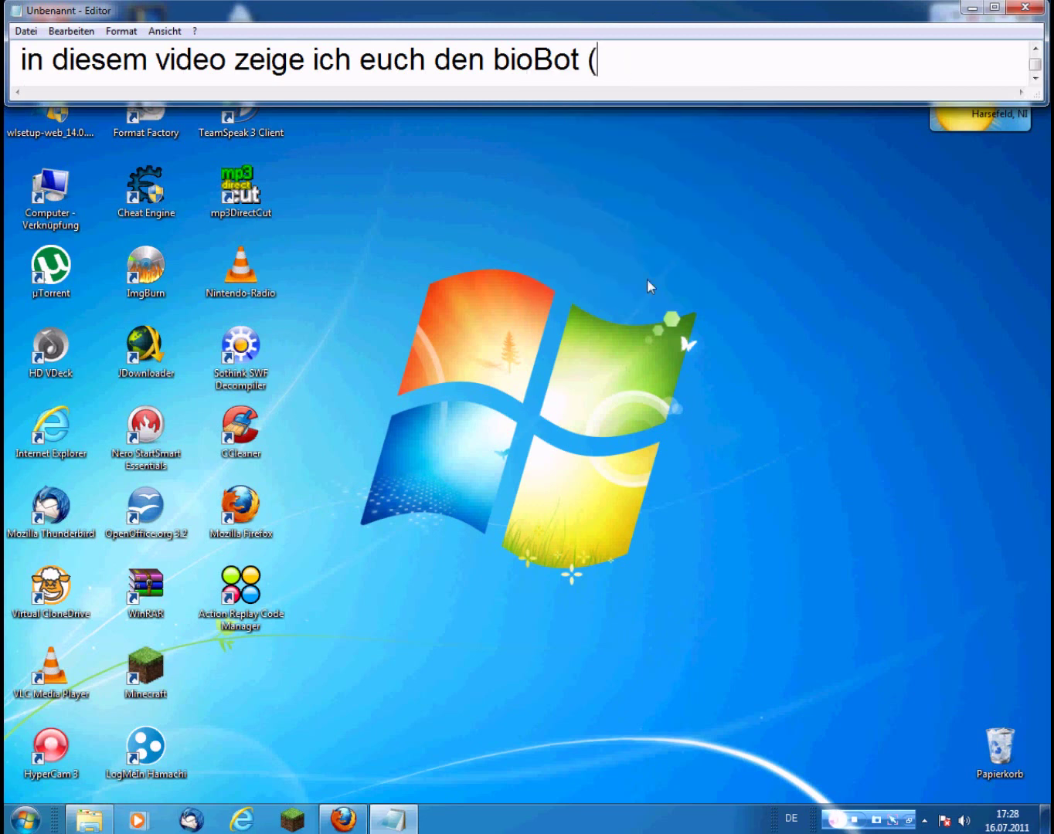
pyautogui.write('eine a')
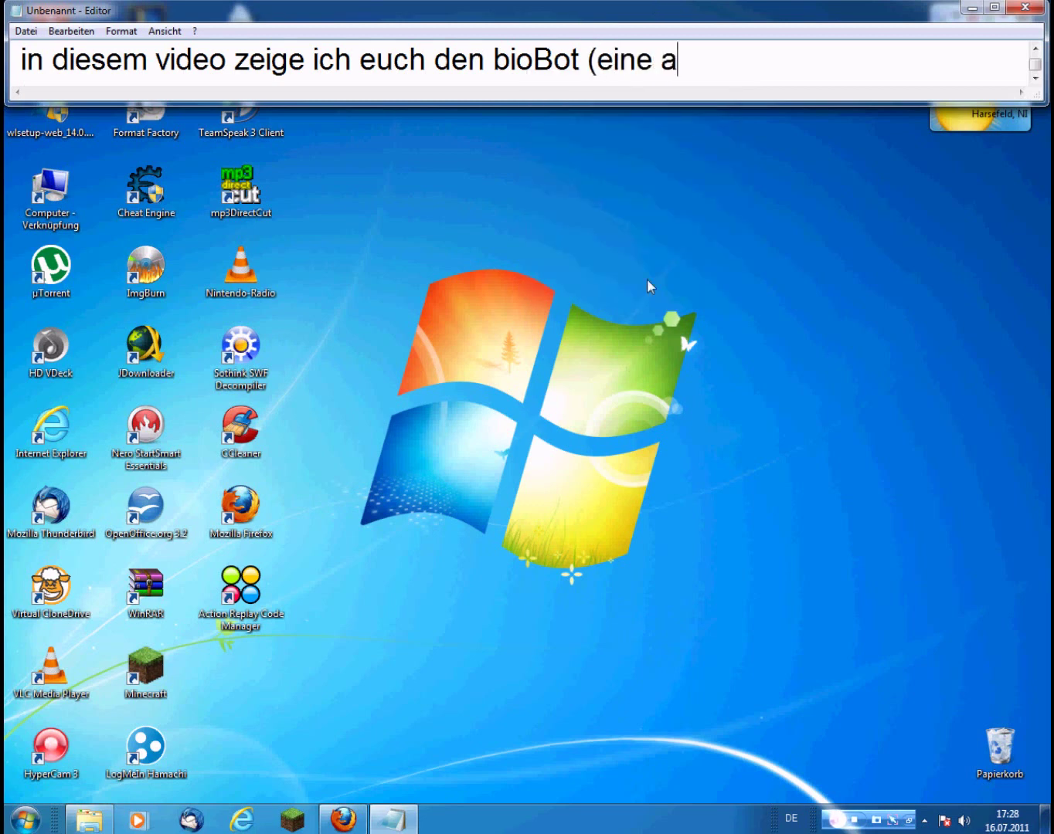
pyautogui.write('ktualisioe')
pyautogui.press('BackSpace')
pyautogui.press('BackSpace')
pyautogui.write('erte version des udobots)')
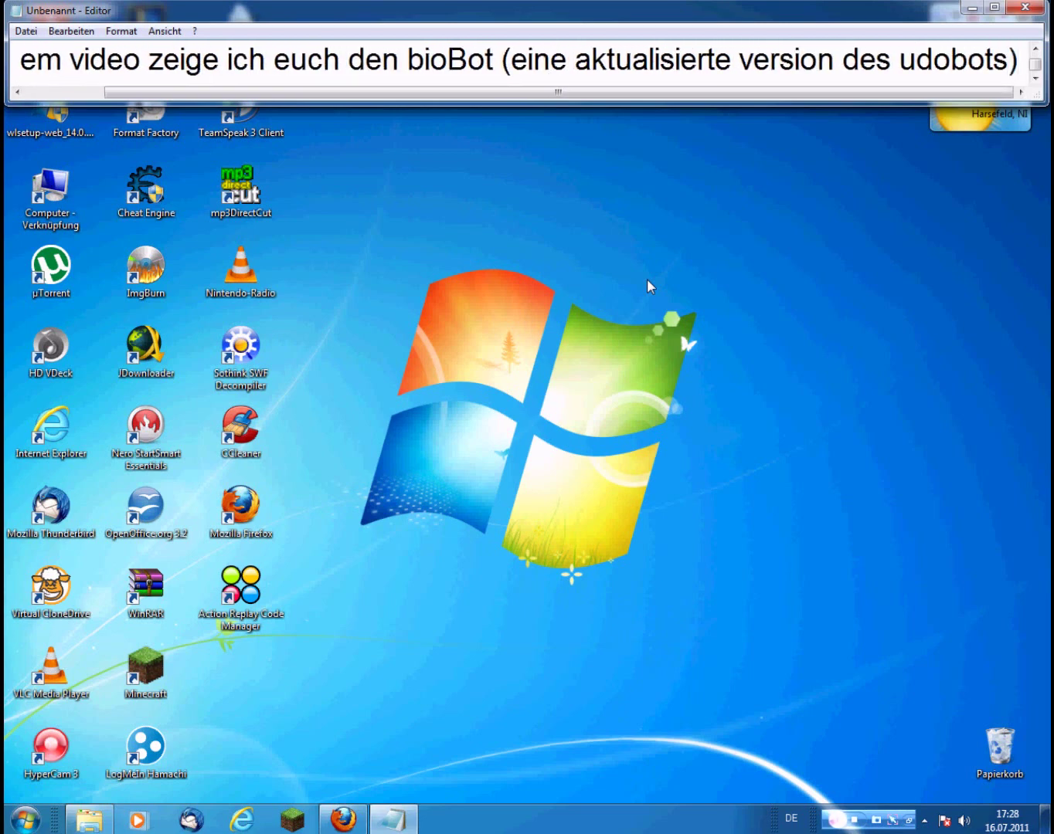
# Write "downloadet euch die datei in der beschreibung und entpackt sie mit winrar" on a new line of the note.
pyautogui.press('Return')
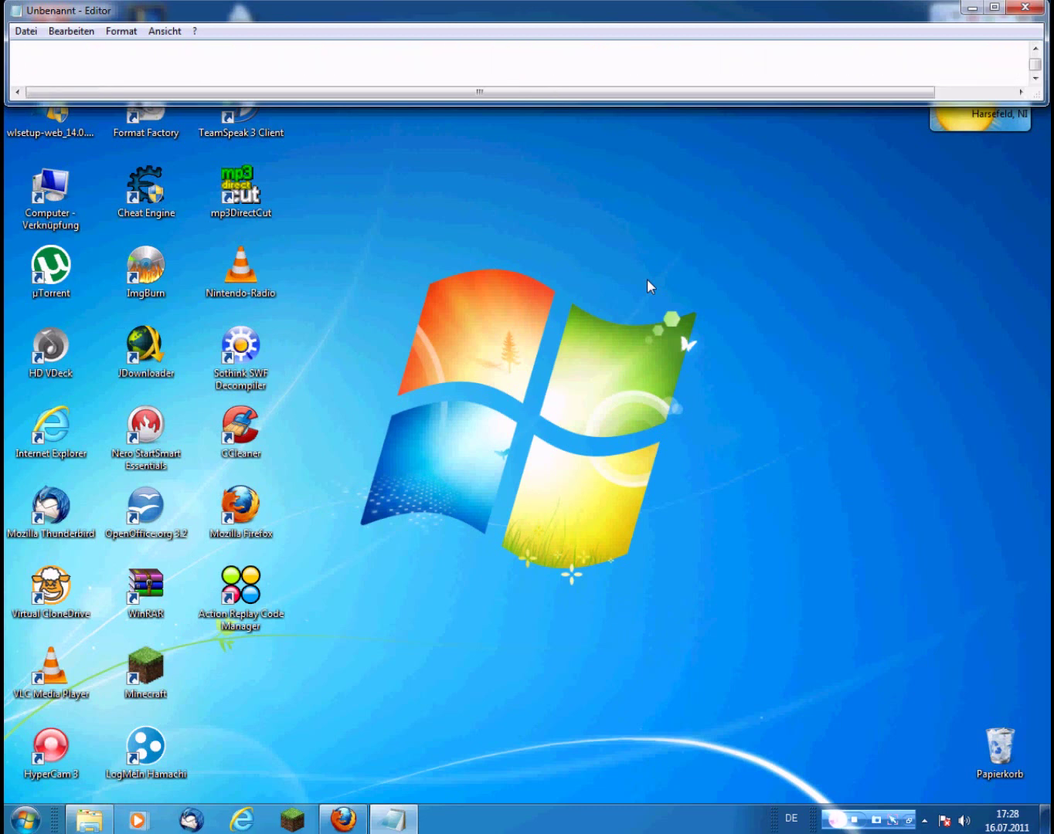
pyautogui.write('downloadet')
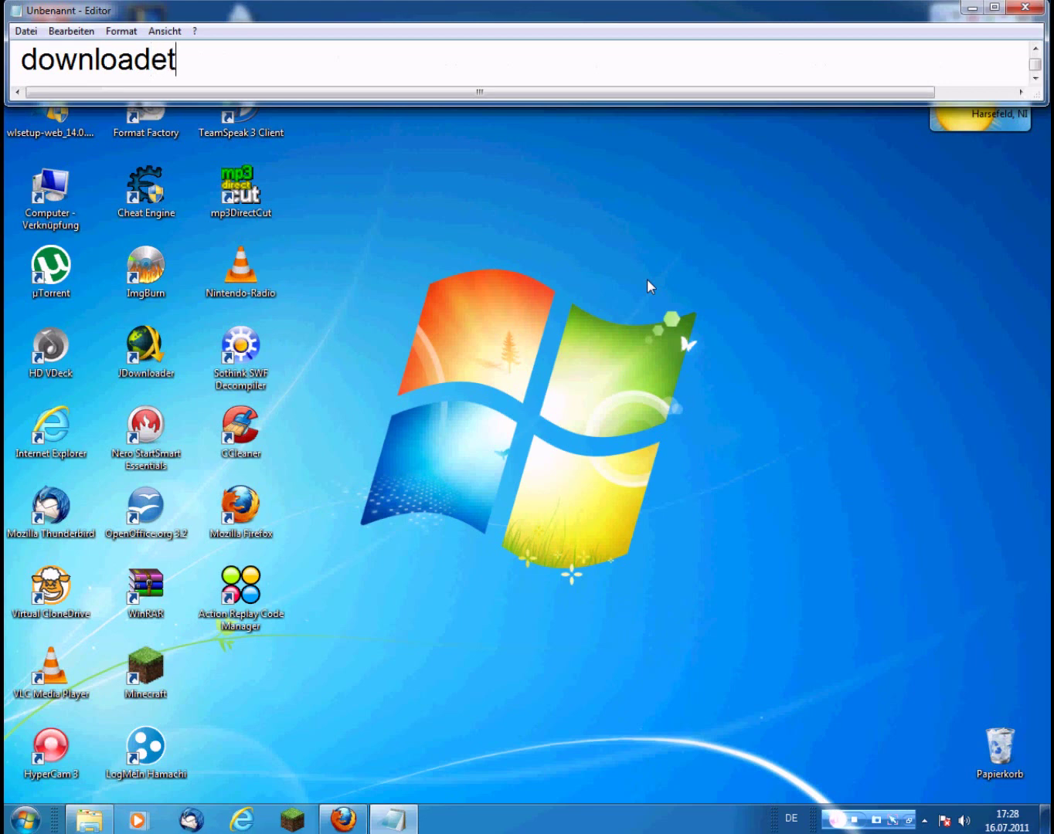
pyautogui.write(' euch die ')
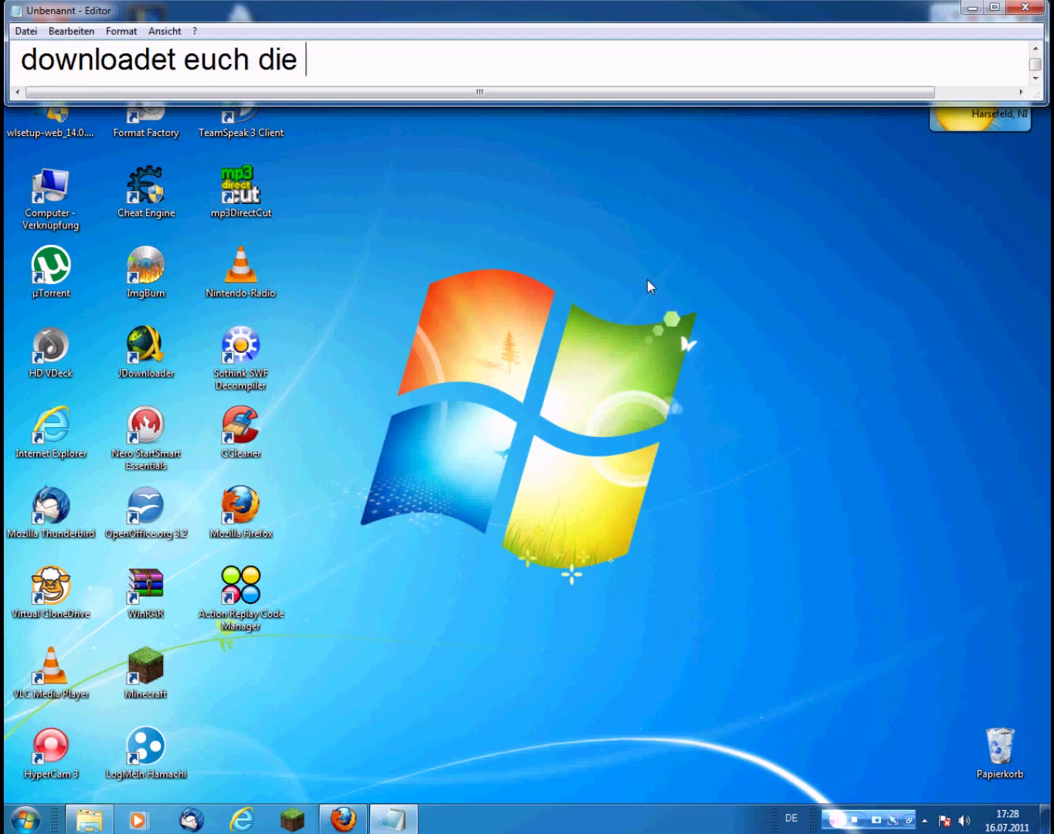
pyautogui.write('datei in ')
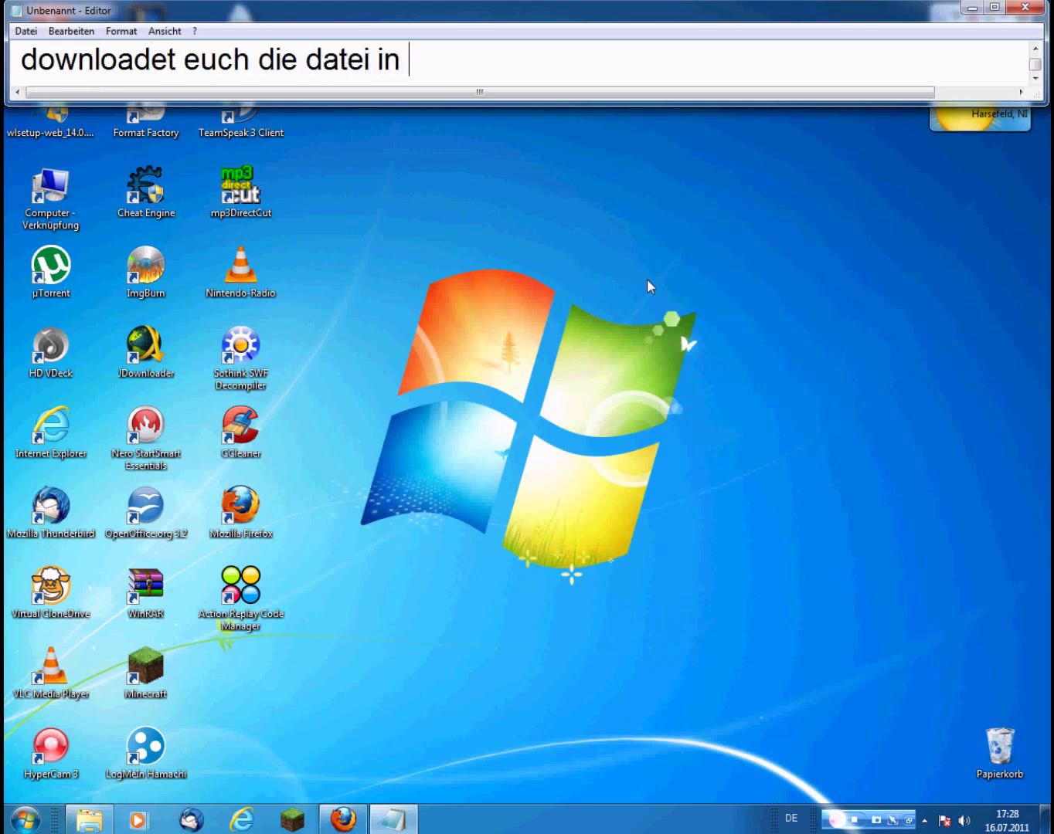
pyautogui.write('der besch')
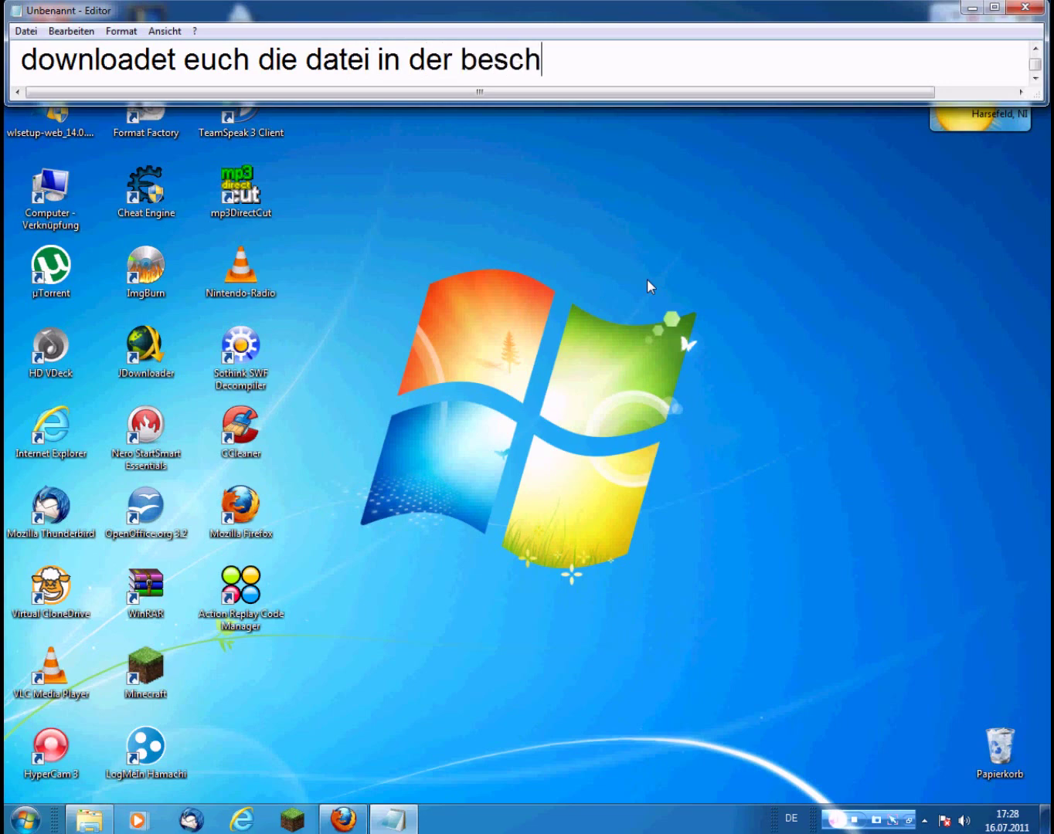
pyautogui.write('reibung u')
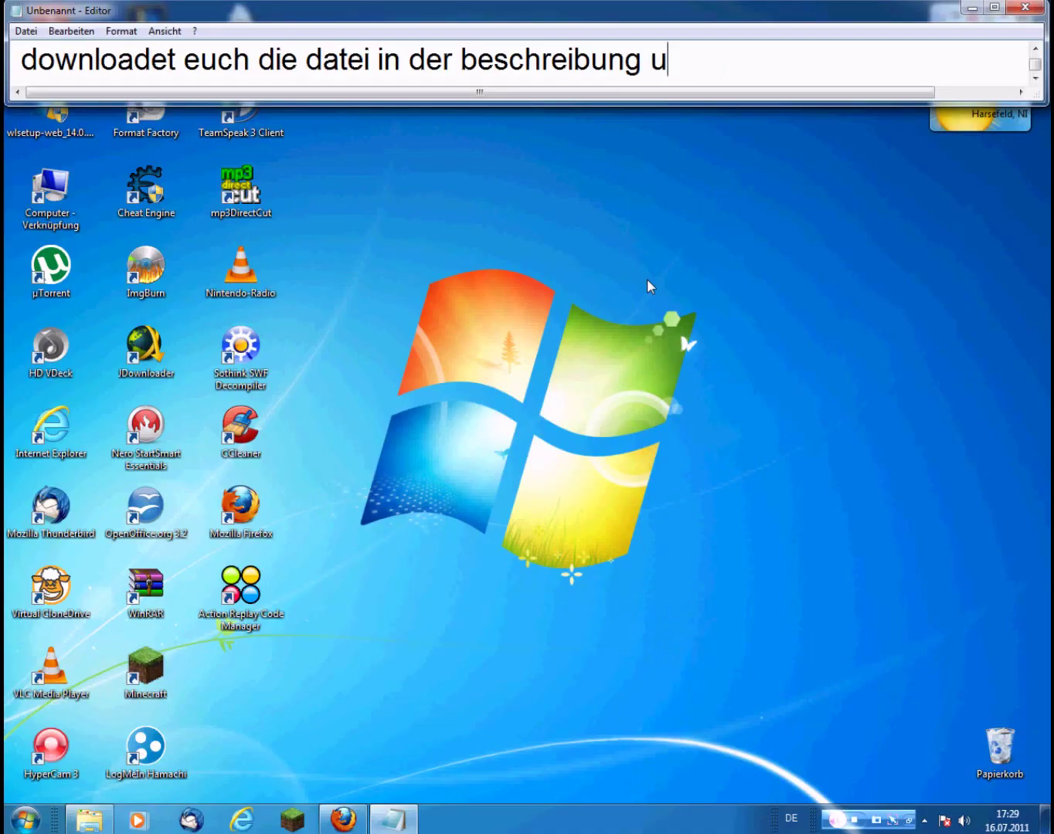
pyautogui.write('nd entpackt5')
pyautogui.press('BackSpace')
pyautogui.write('sie ')
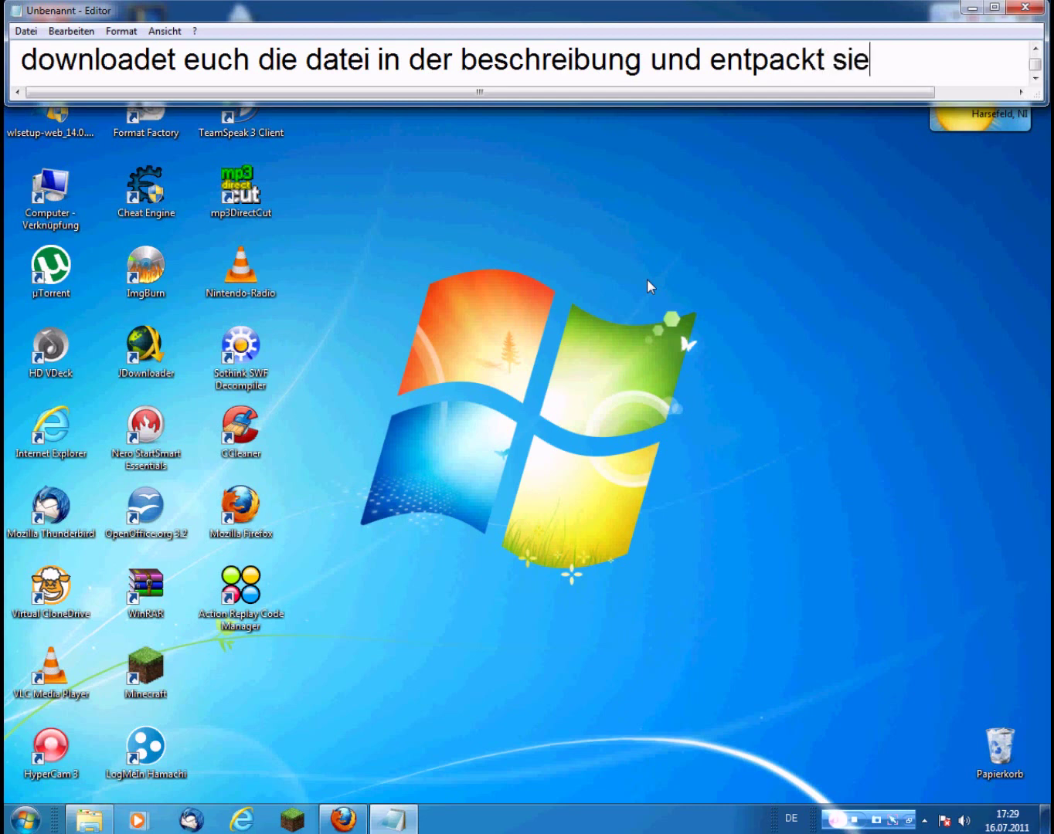
pyautogui.write('mit winrar')
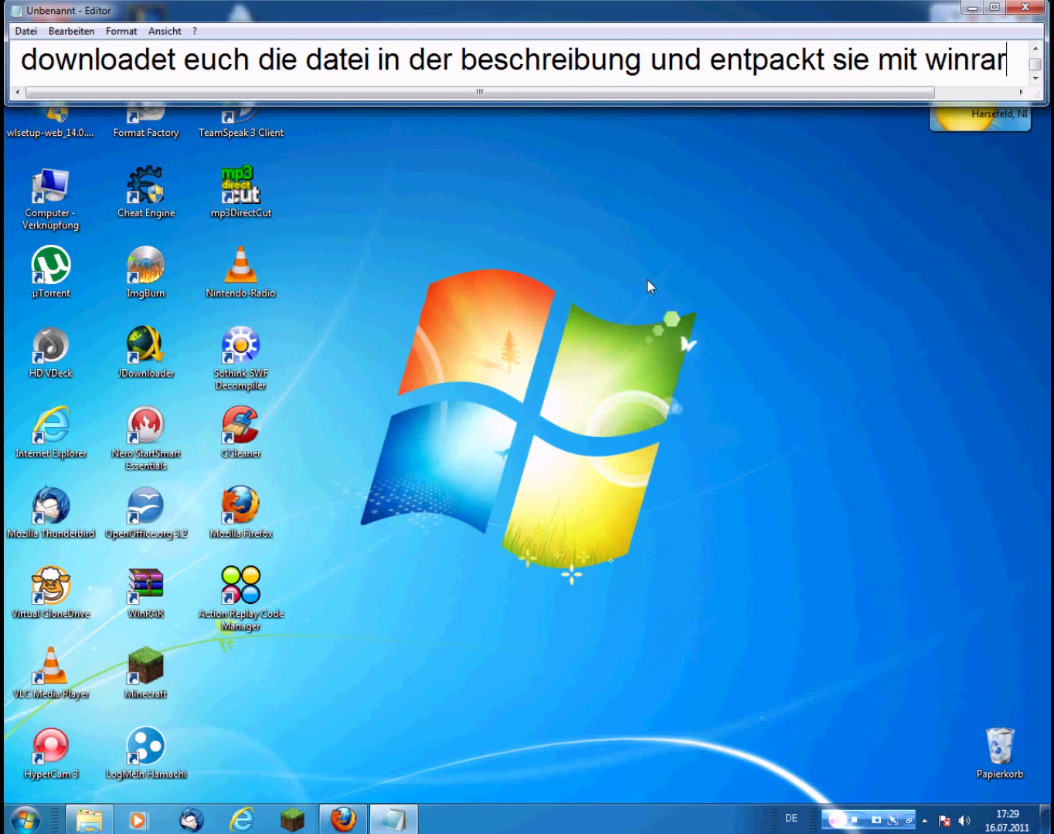
# Write "nun sollte es so aussehen" on a fresh line of the note.
pyautogui.hotkey('ctrl', 'a')
pyautogui.press('BackSpace')
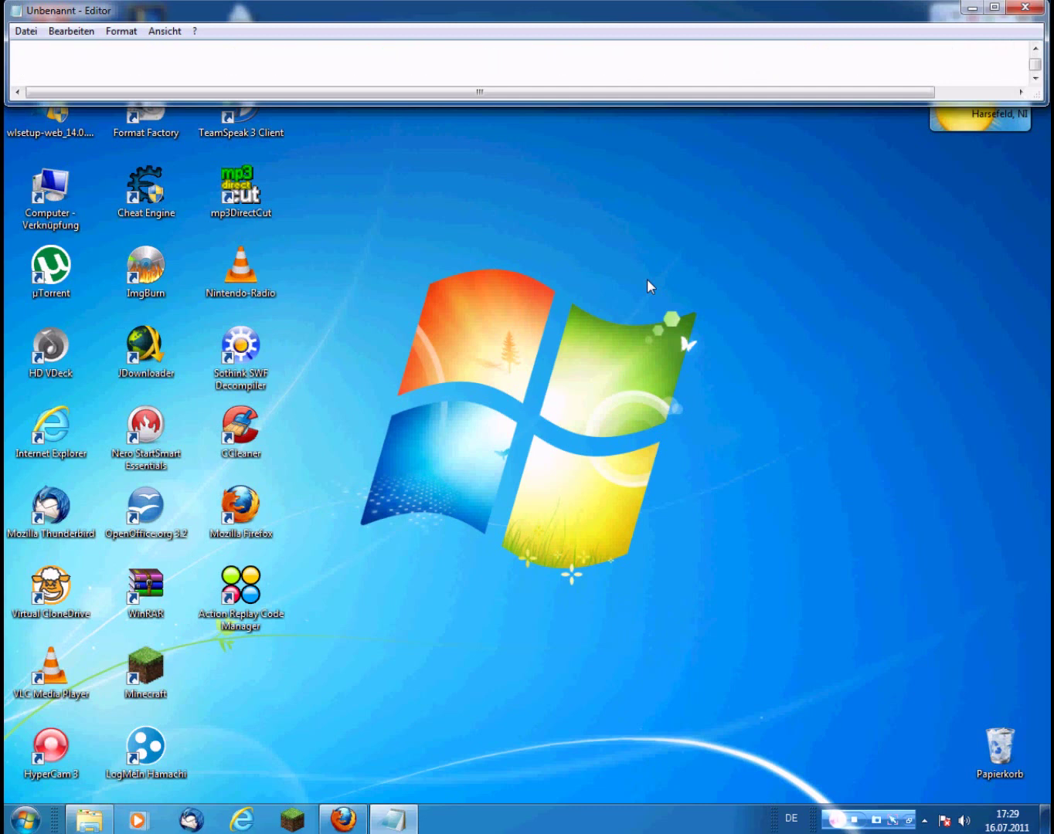
pyautogui.write('nun so')
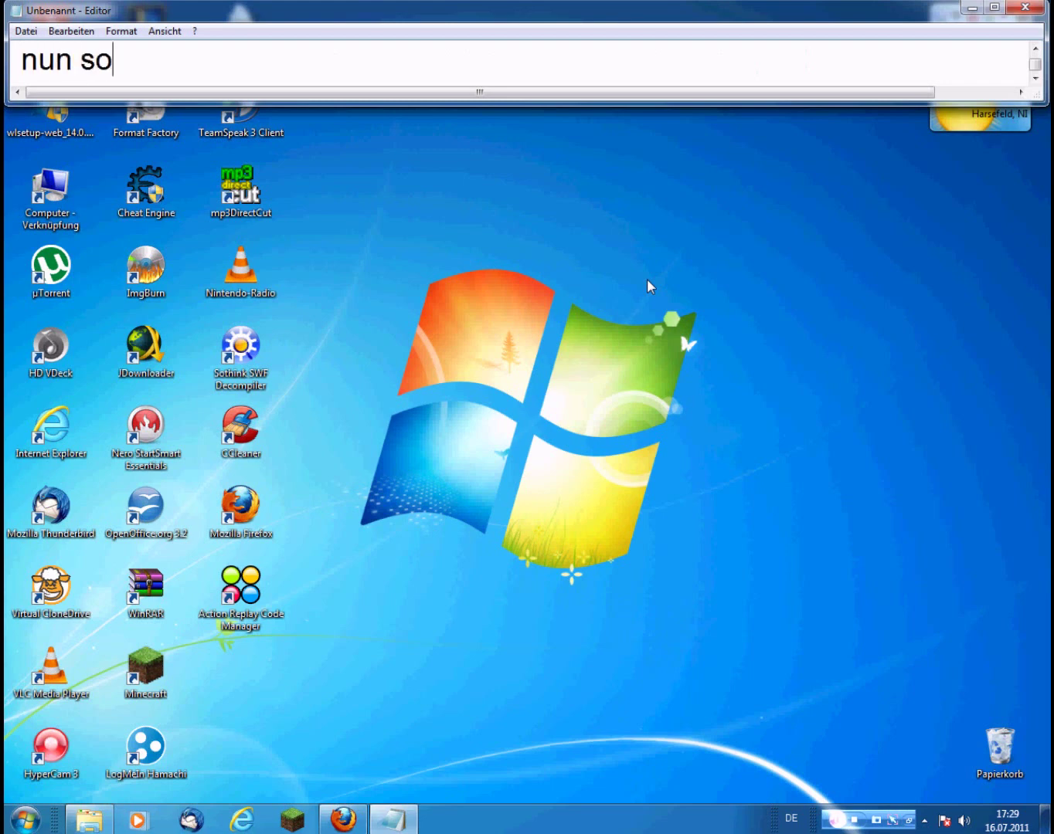
pyautogui.write('llte es s')
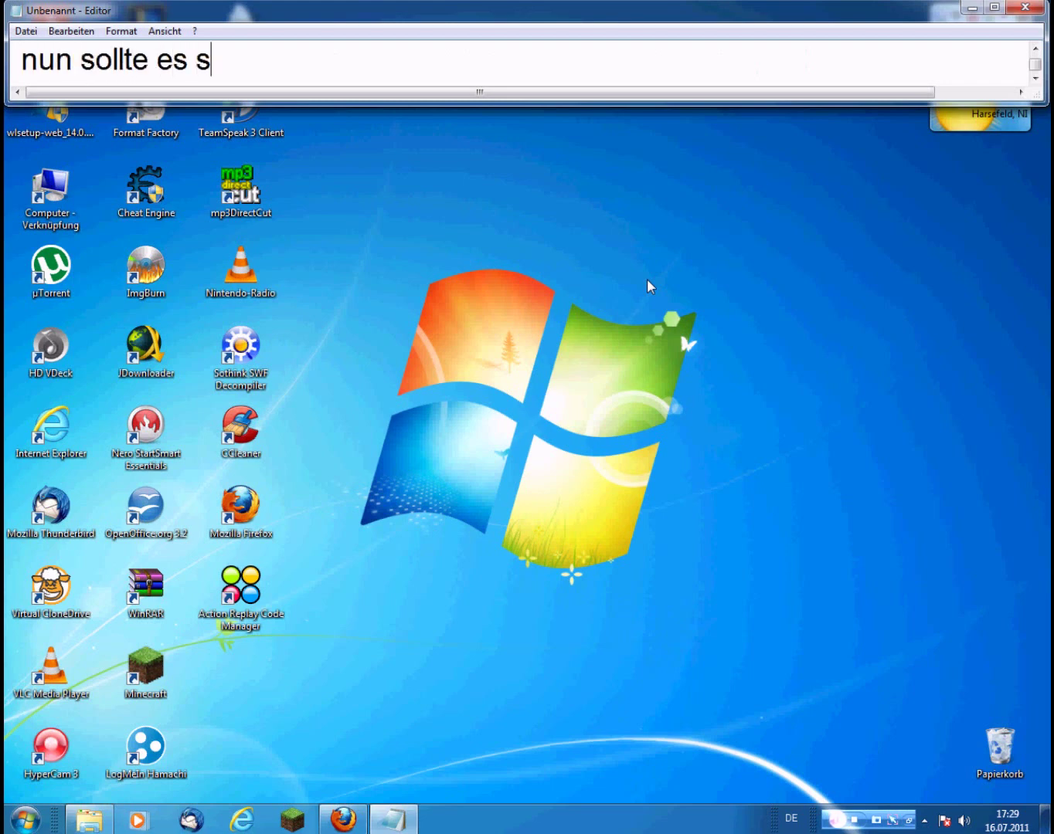
pyautogui.write('o aussehenn')
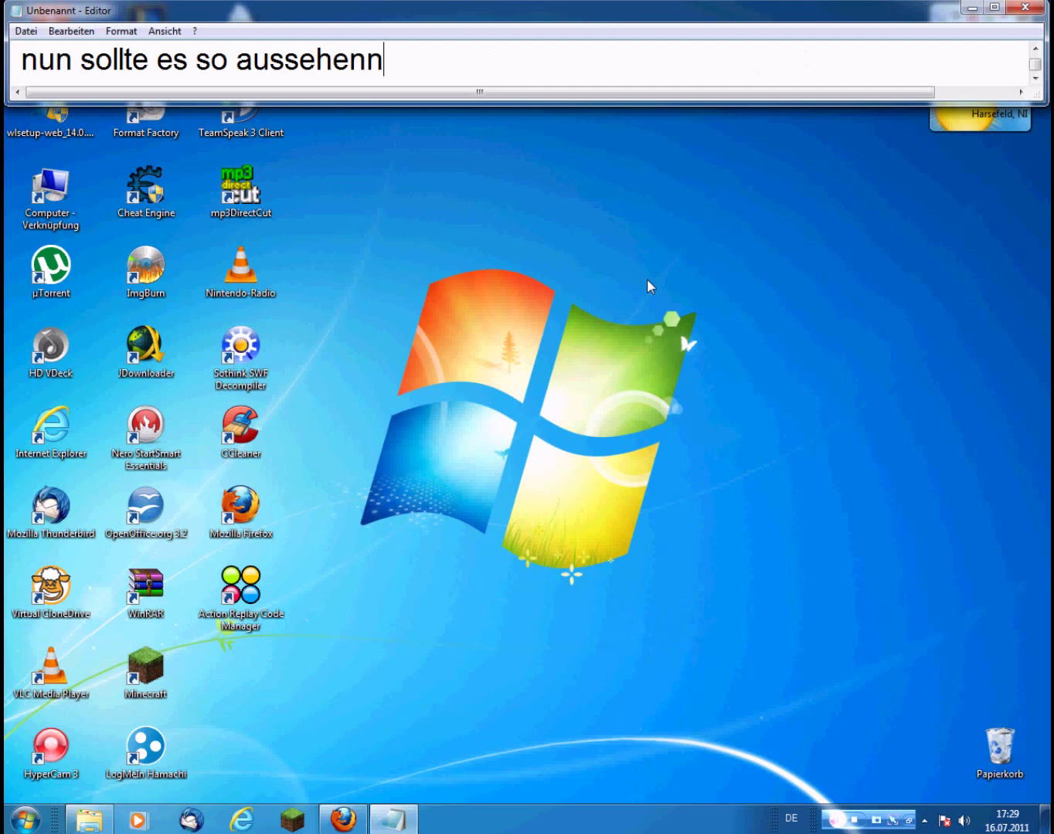
pyautogui.press('BackSpace')
# Switch to Windows Explorer to show the files of the extracted bioBot folder, and return to the Notepad note.
pyautogui.click(89, 821)
pyautogui.moveTo(146, 202); pyautogui.dragTo(966, 251)
pyautogui.moveTo(784, 314); pyautogui.dragTo(833, 158)
pyautogui.click(719, 493)
pyautogui.click(395, 821)
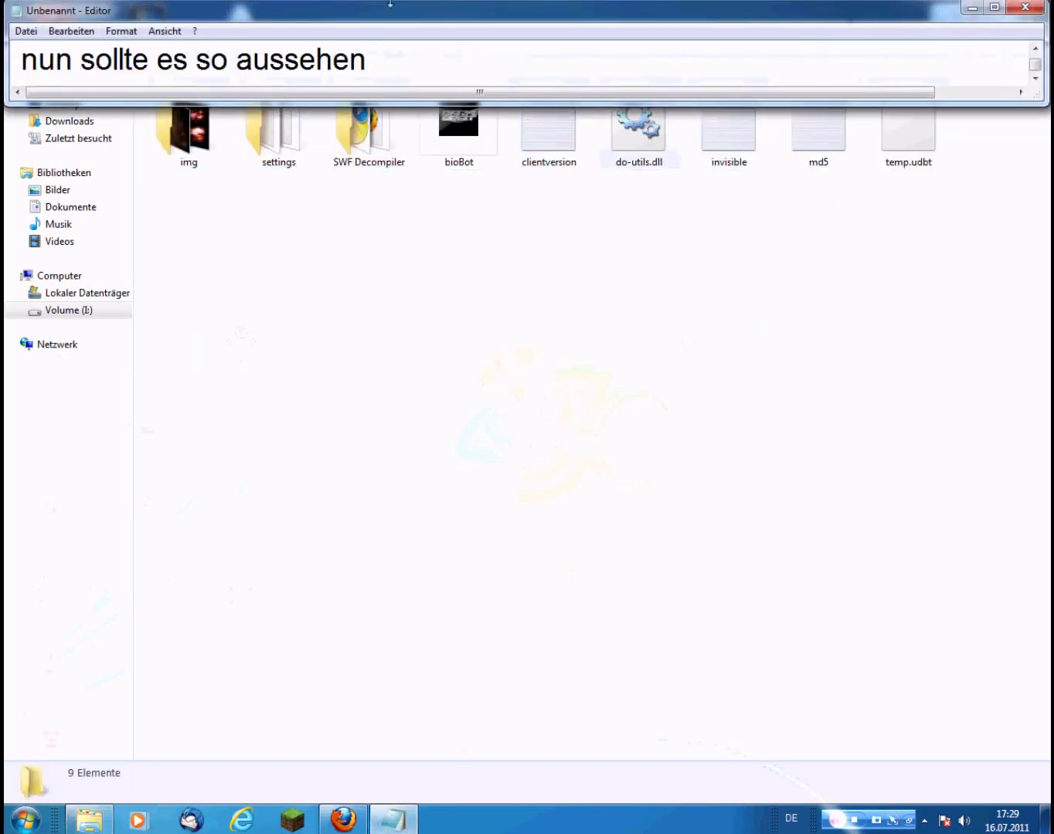
# Write "ich füge in die beschreibung 2 codes ein, der erste ist der invisible box code" on a fresh line of the note.
pyautogui.hotkey('ctrl', 'a')
pyautogui.press('Delete')
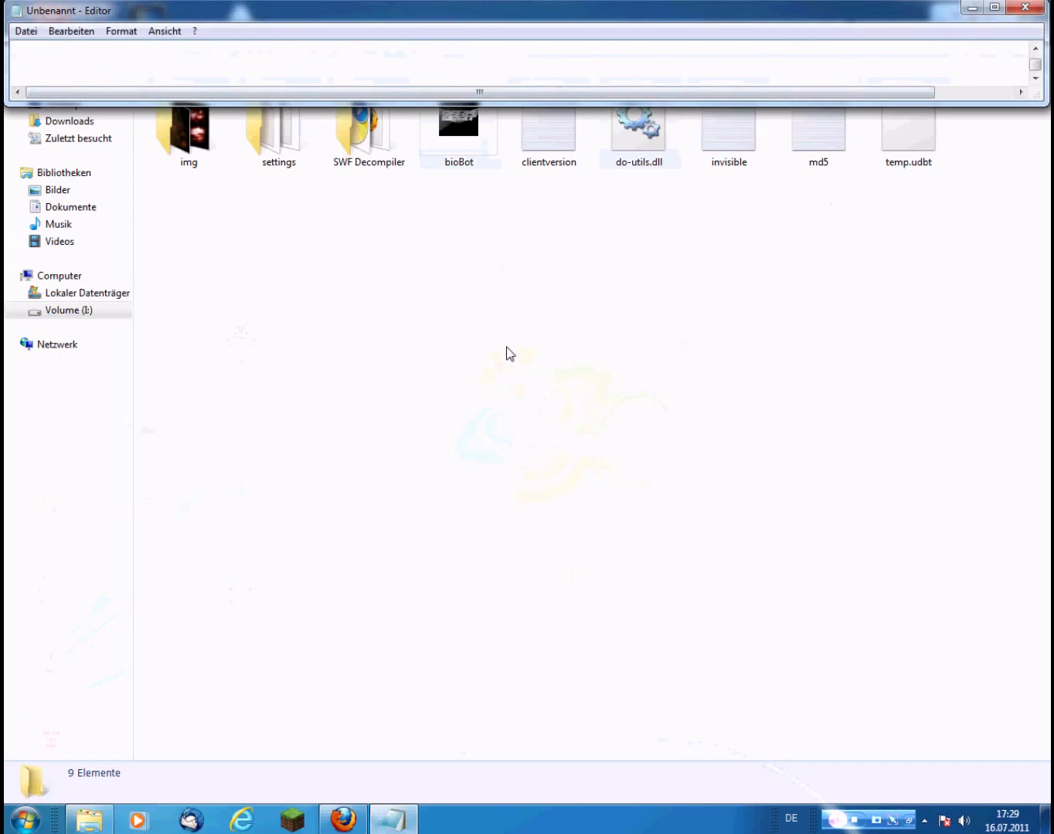
pyautogui.write('ich füge ')
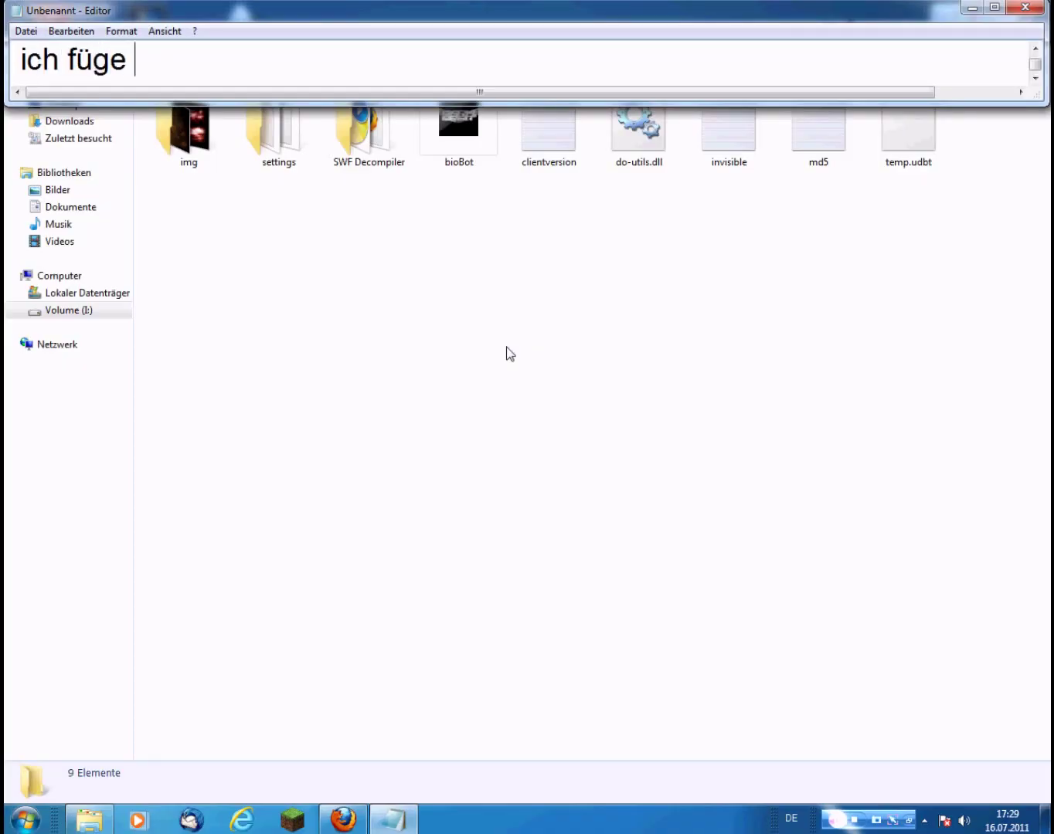
pyautogui.write('in die b')
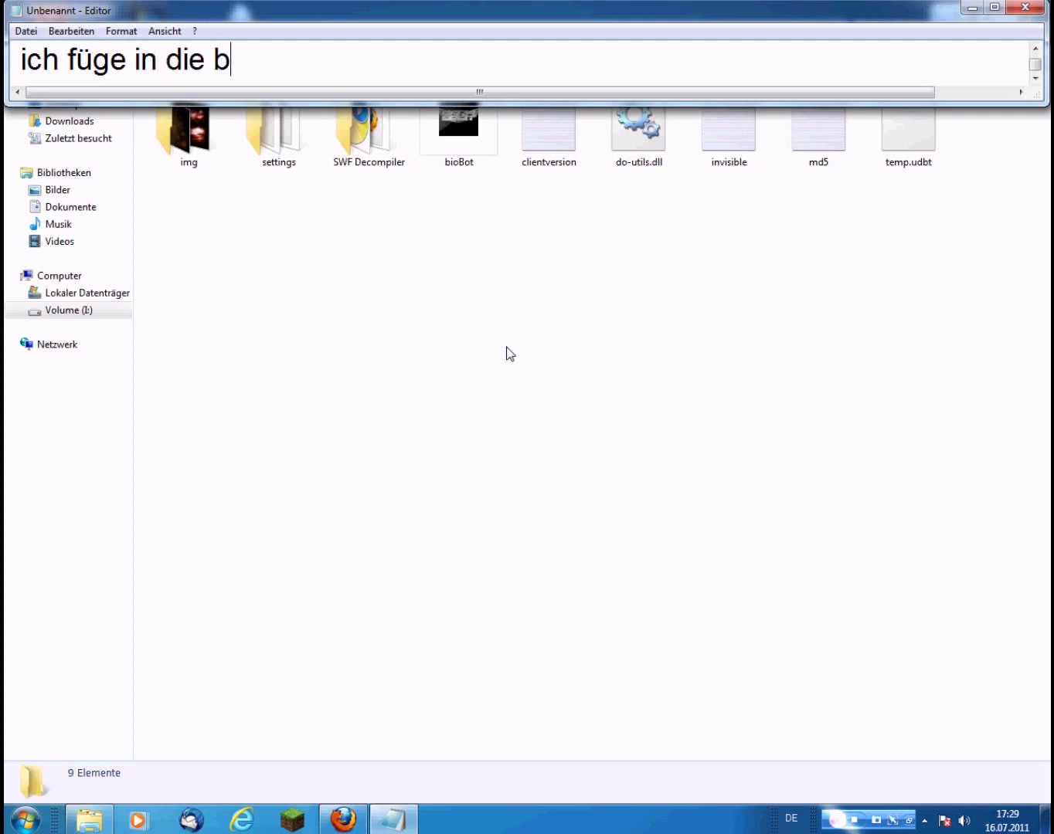
pyautogui.write('eschreibu')
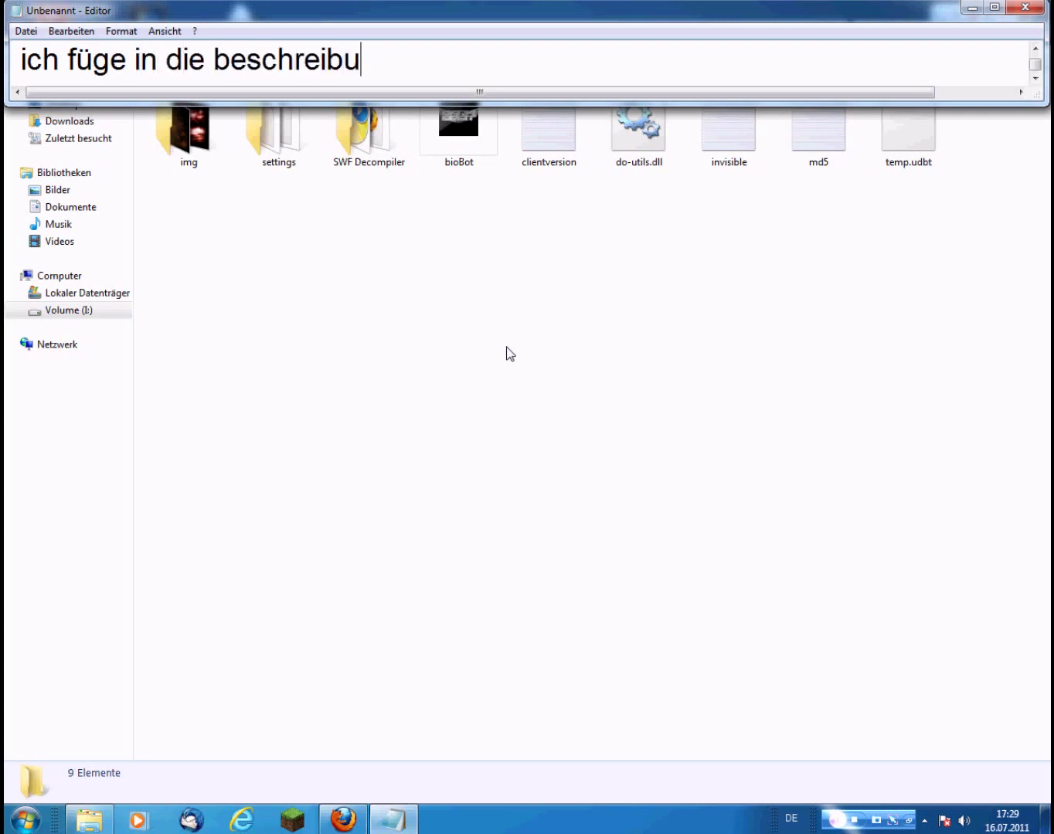
pyautogui.write('ng 2 codes ein')
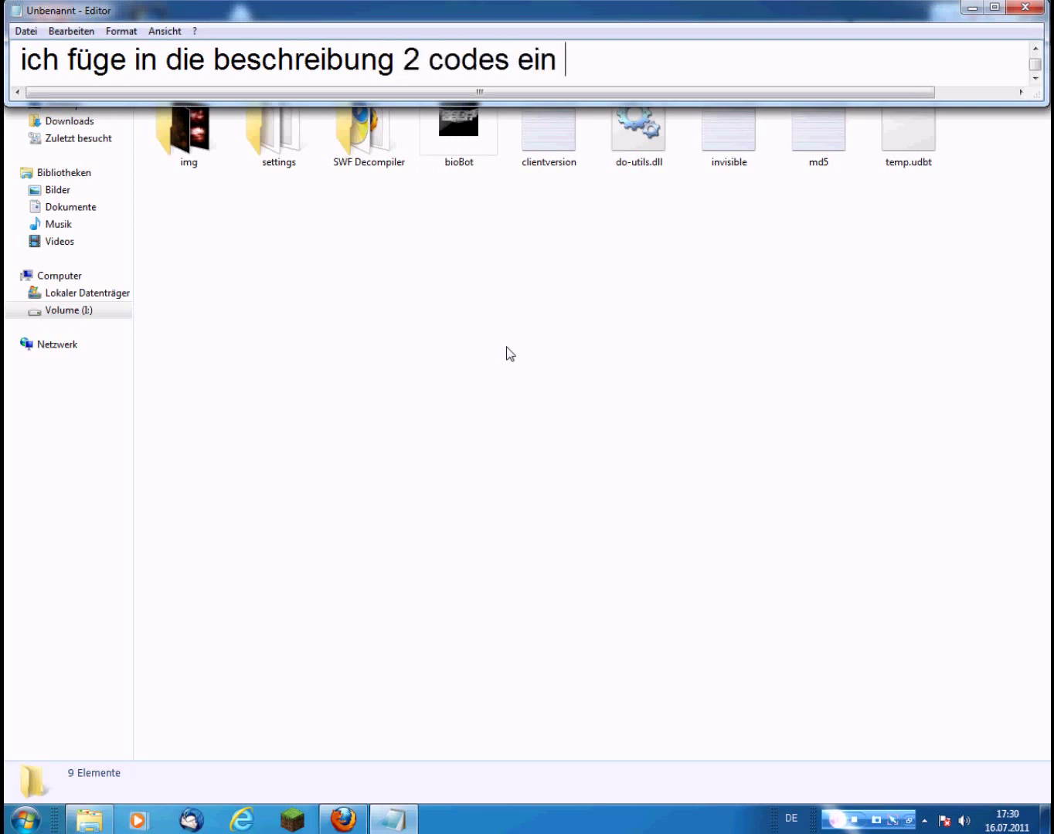
pyautogui.write(', der erste ist der inviso')
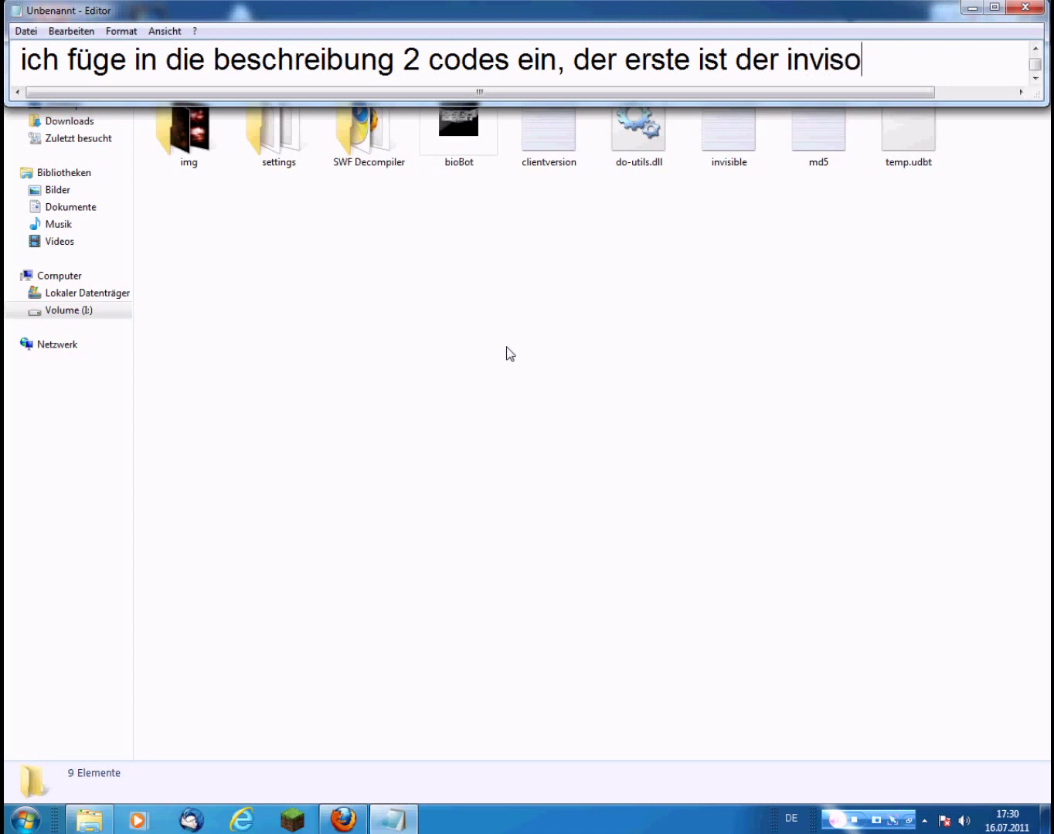
pyautogui.press('BackSpace')
pyautogui.write('ible ')
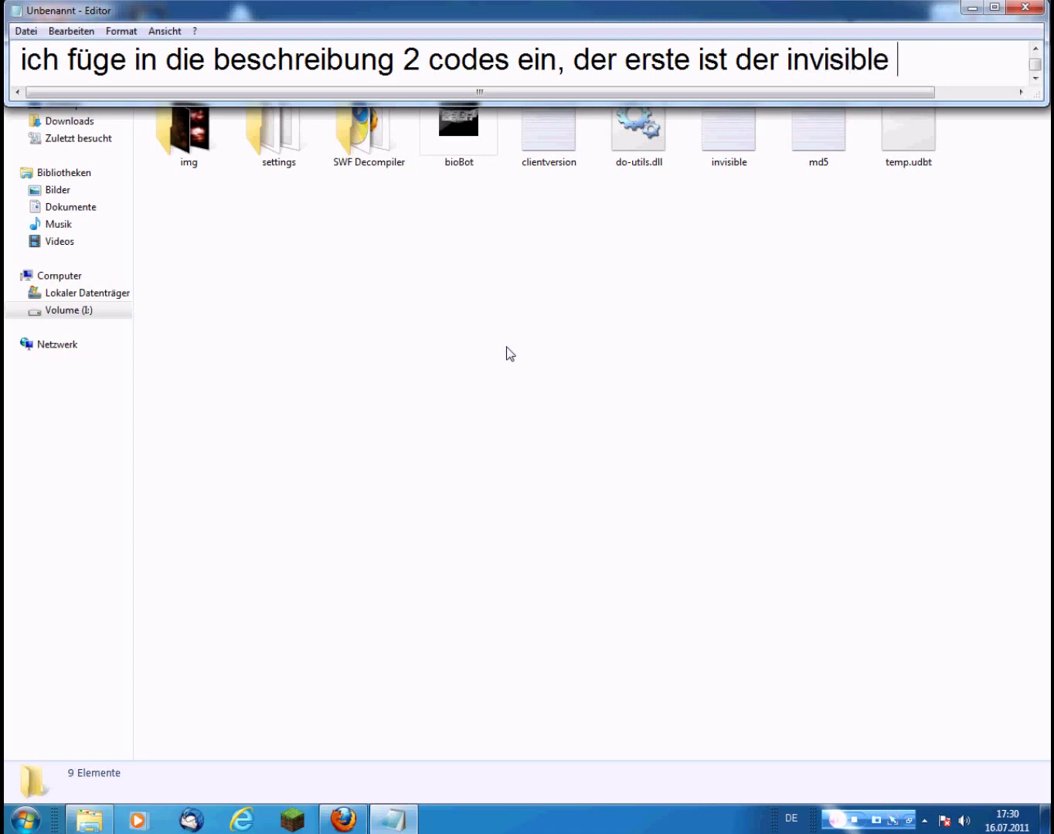
pyautogui.write('box code')
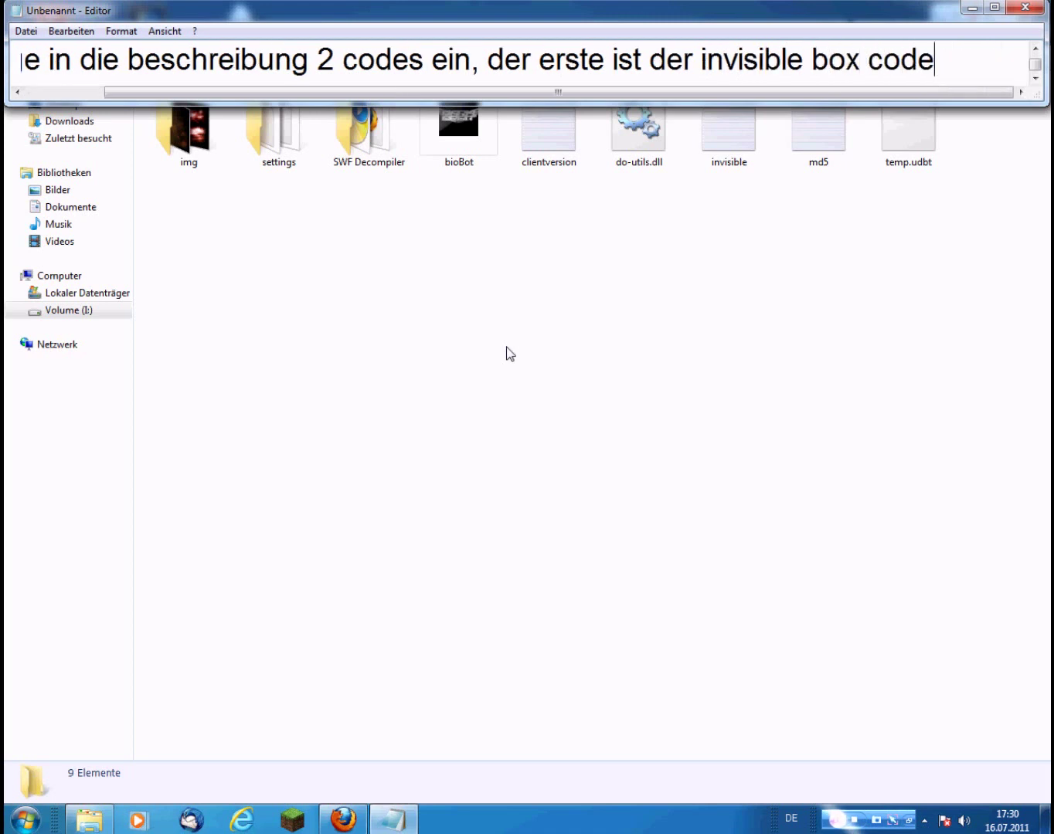
# Extend the sentence about the two codes with "und der zweite ist der md5 code".
pyautogui.write(' und der ze')
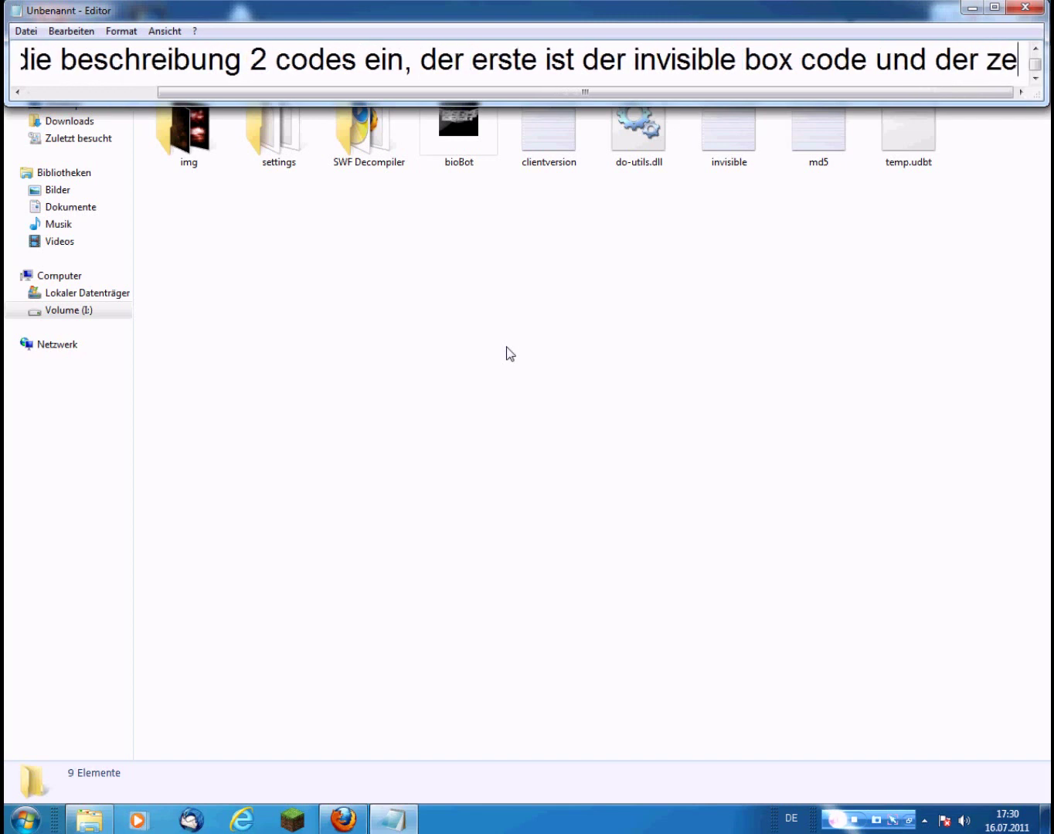
pyautogui.press('BackSpace')
pyautogui.write('weite ')
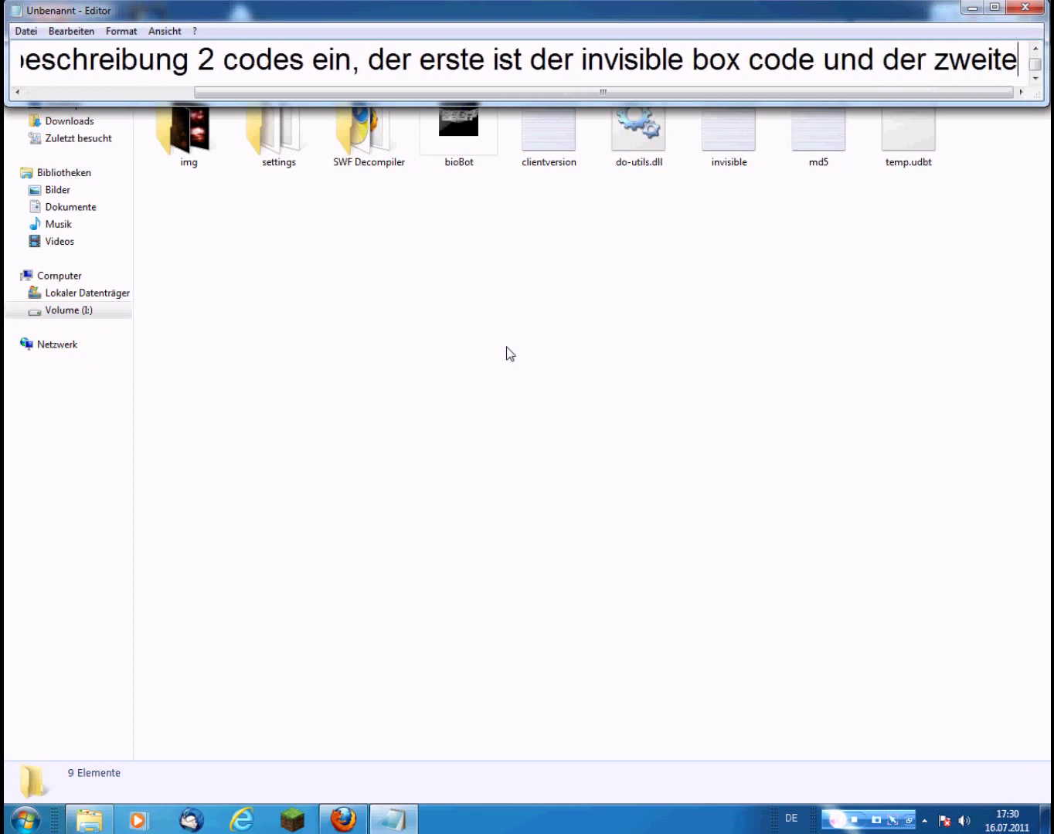
pyautogui.write('ist der ')
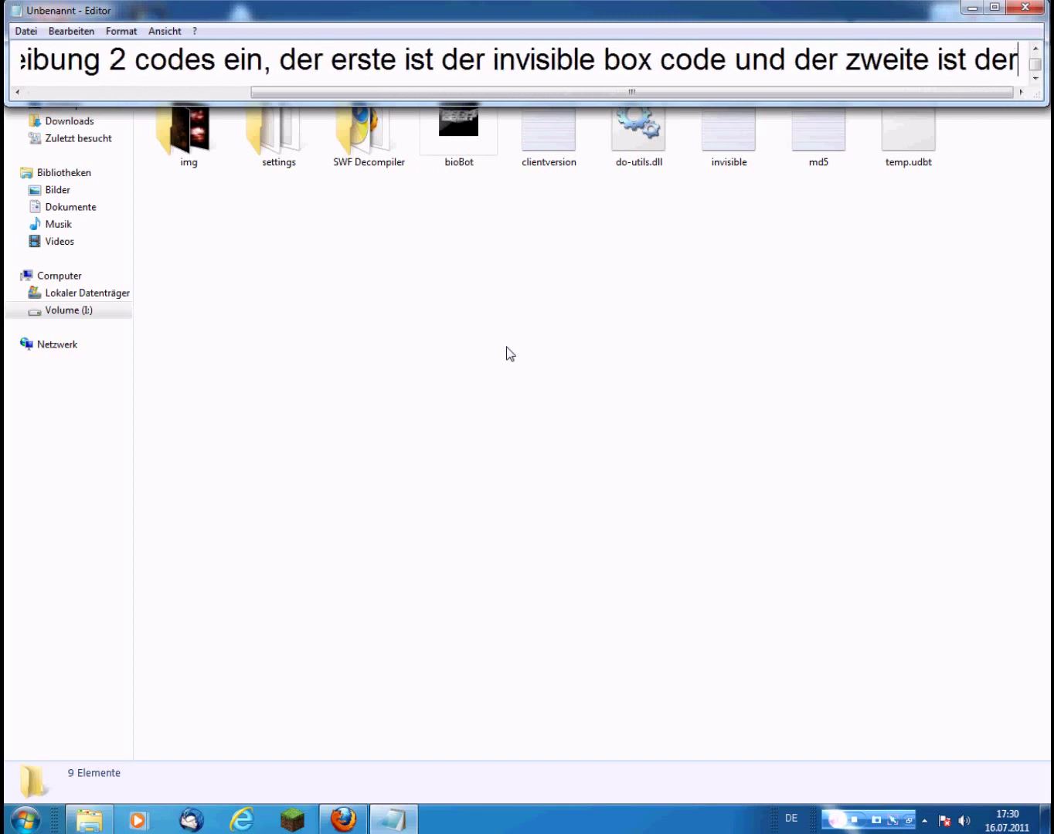
pyautogui.write('md')
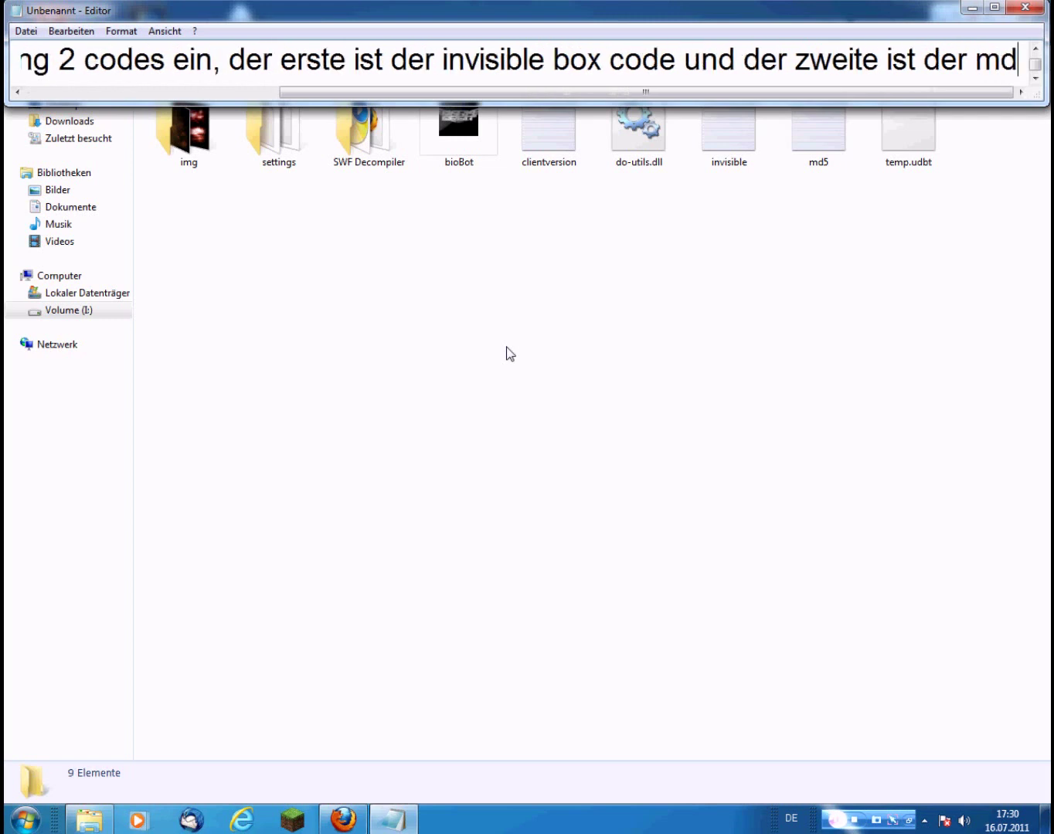
pyautogui.write('5 code')
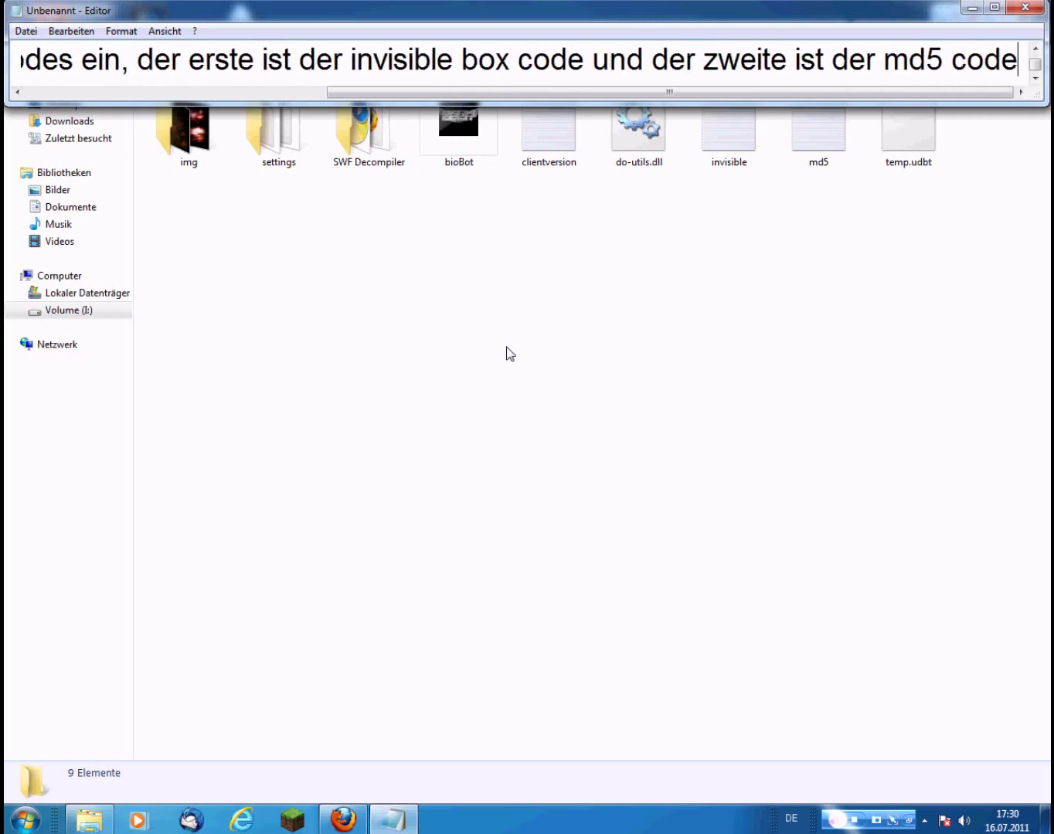
# Write "den invisible box und den md5 code müsst ihr in die jeweiligen textdateien" on a fresh line of the note.
pyautogui.press('Return')
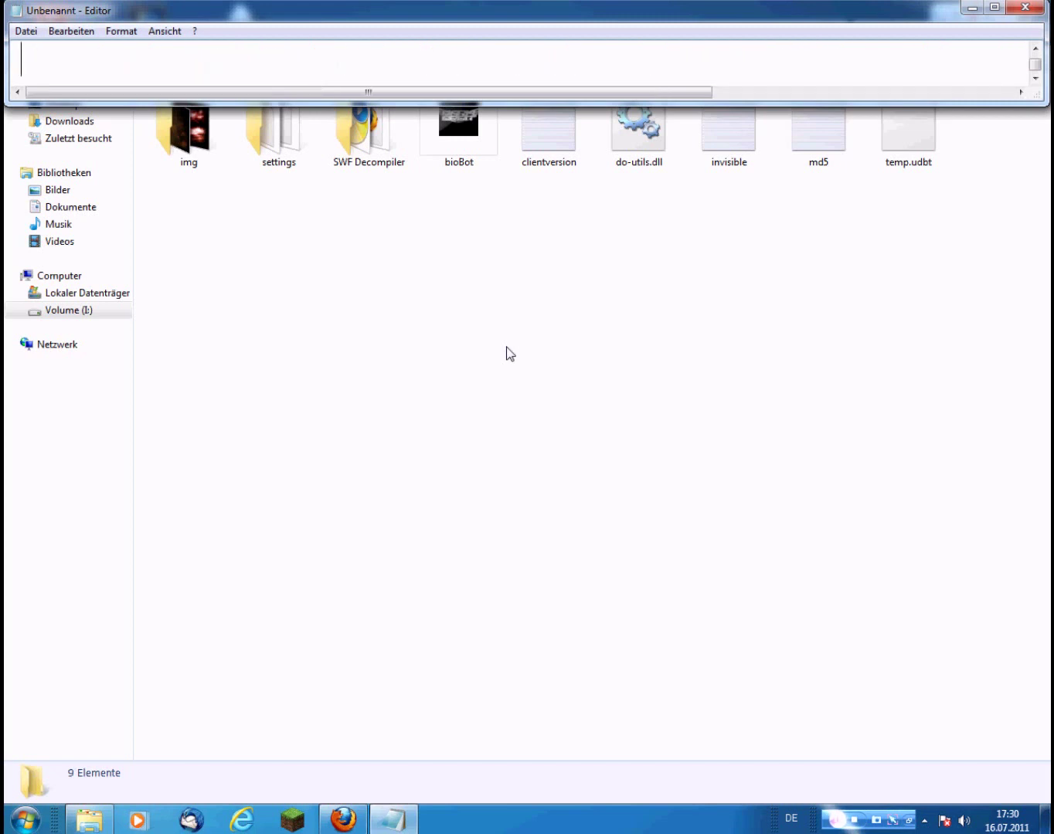
pyautogui.write('den invid')
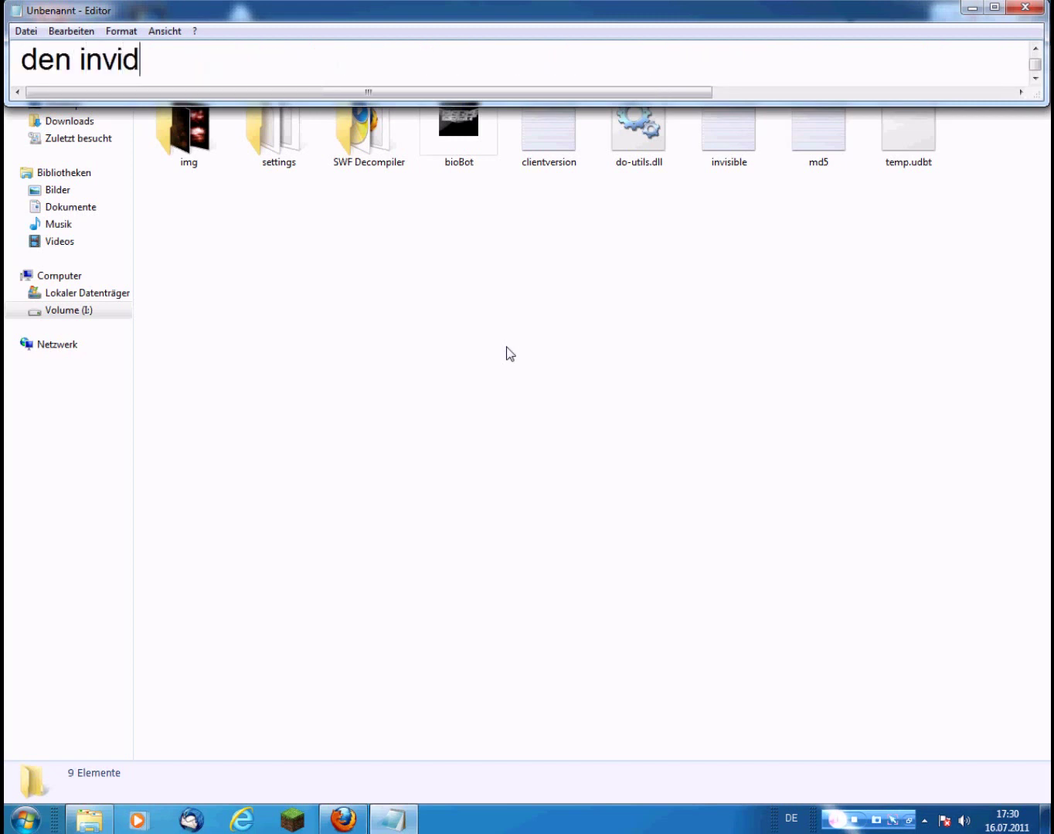
pyautogui.press('BackSpace')
pyautogui.write('sibl')
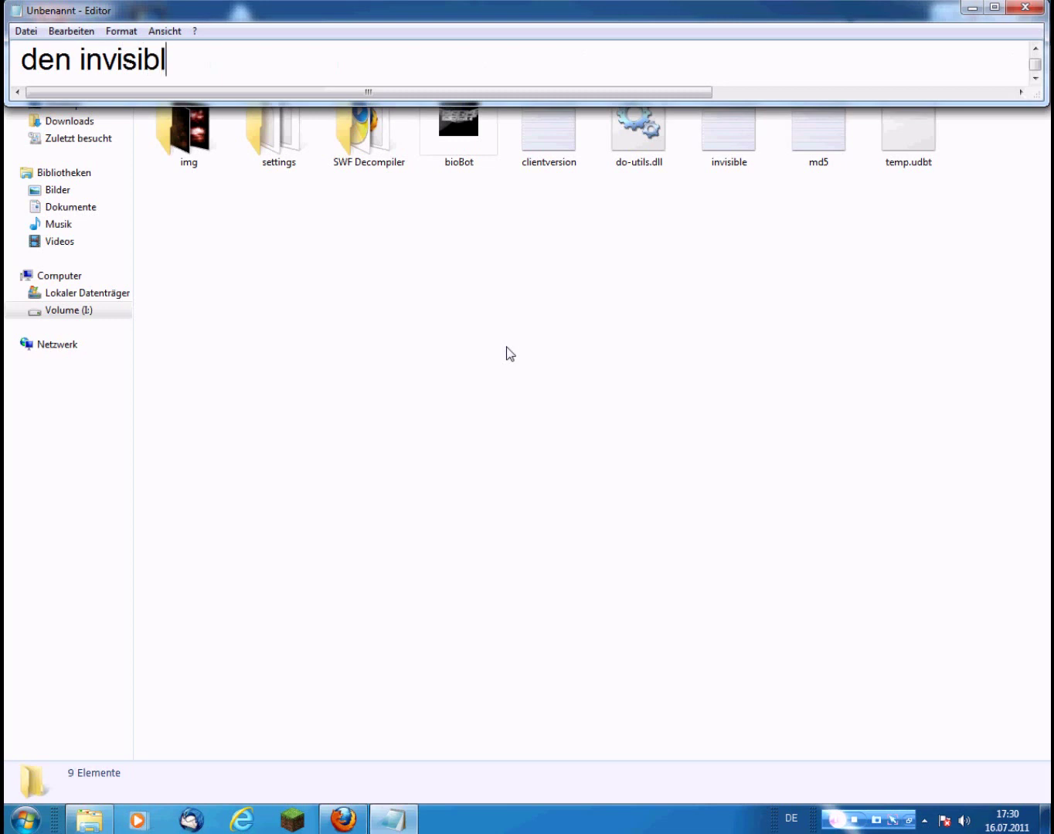
pyautogui.write('e box und den')
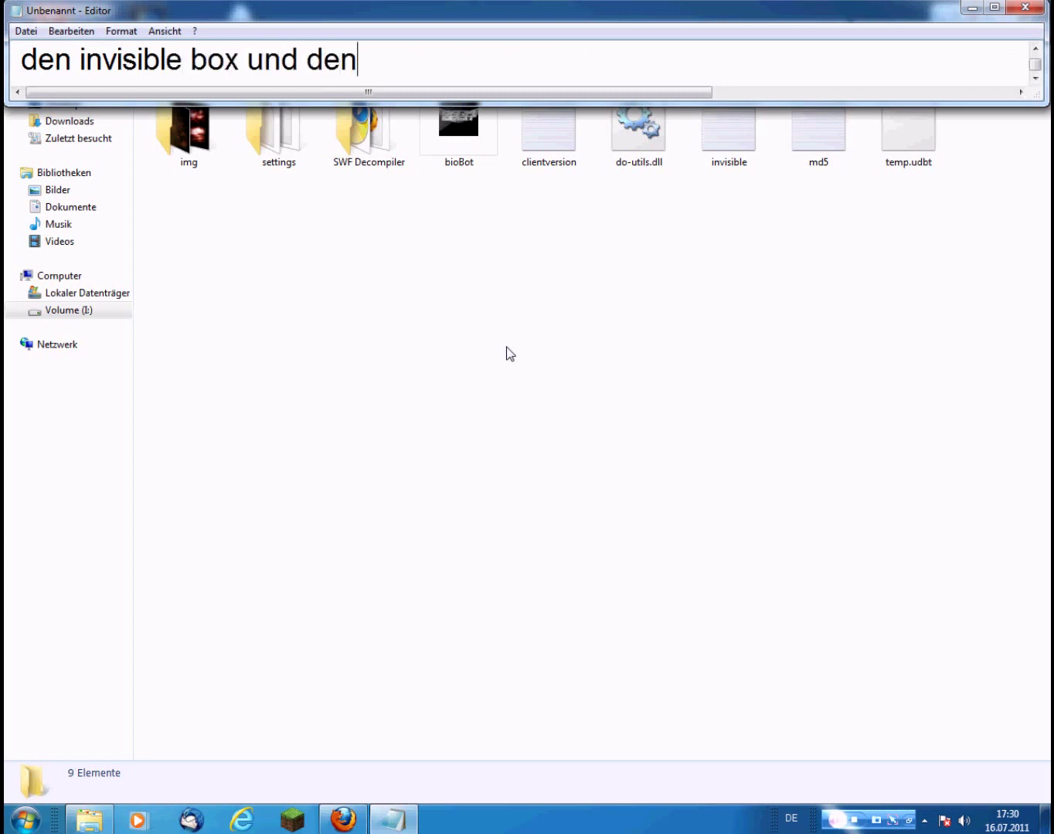
pyautogui.write(' md5 cod')
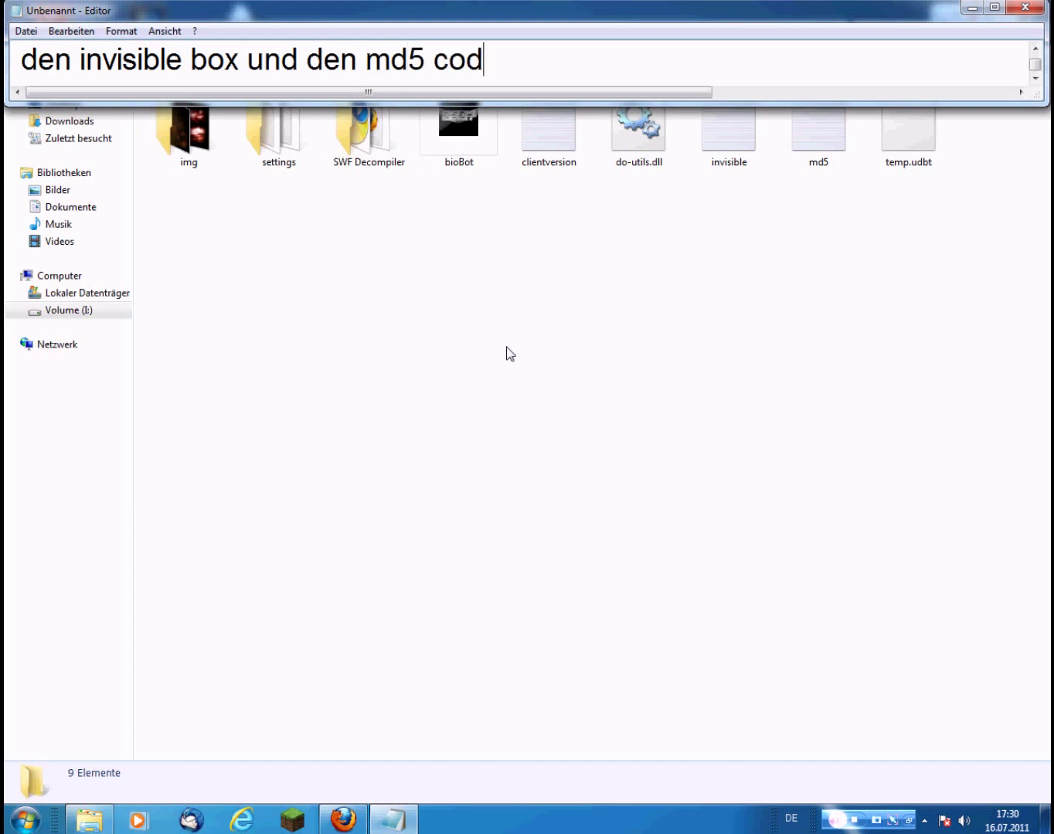
pyautogui.write('e müsst ihr in d')
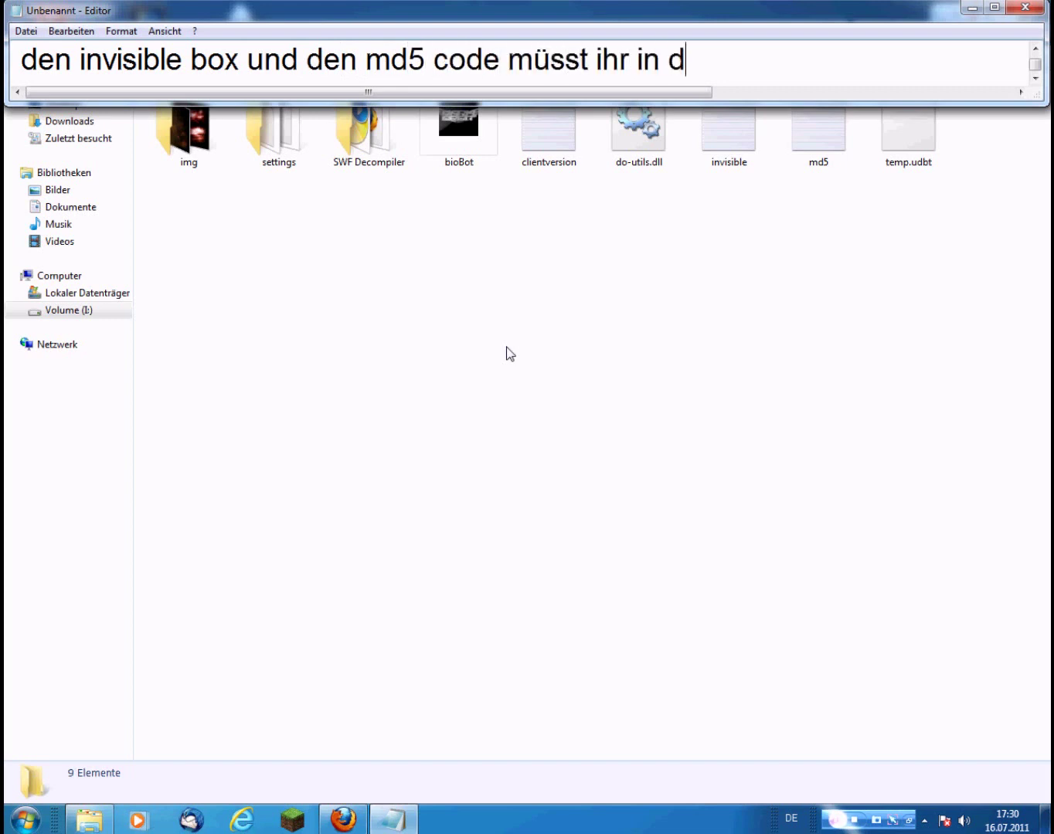
pyautogui.write('ie jeweilig')
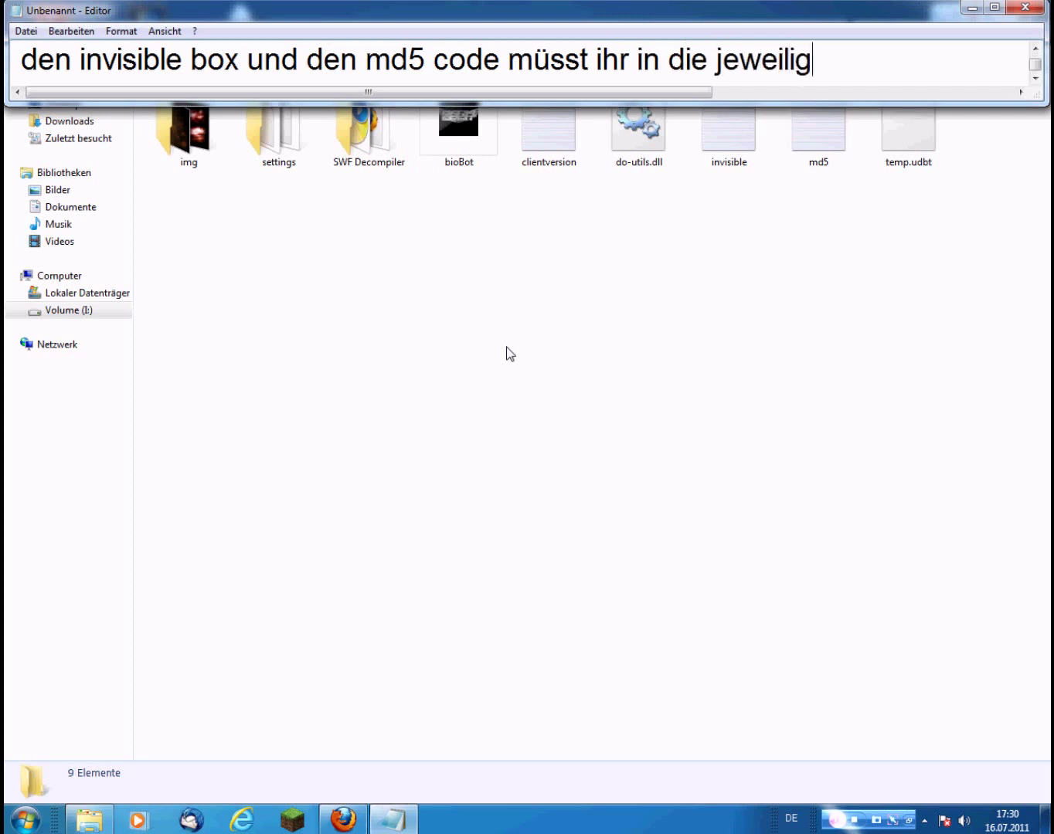
pyautogui.write('en text')
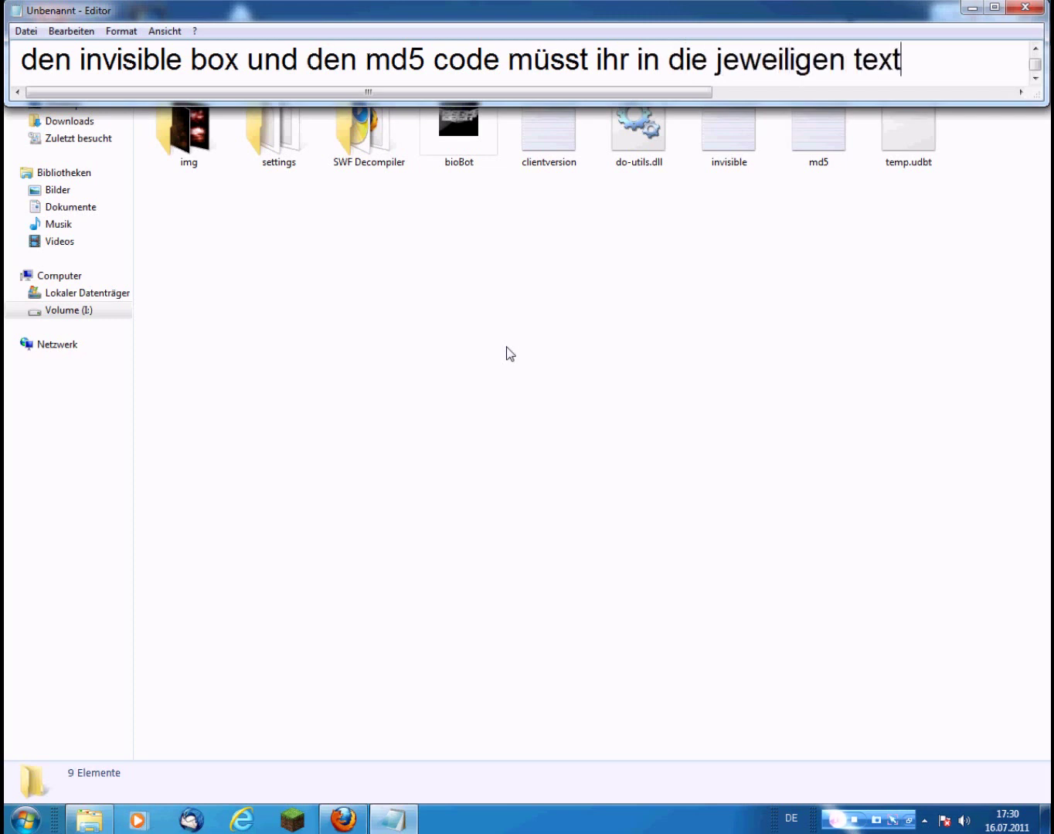
pyautogui.write('dateien')
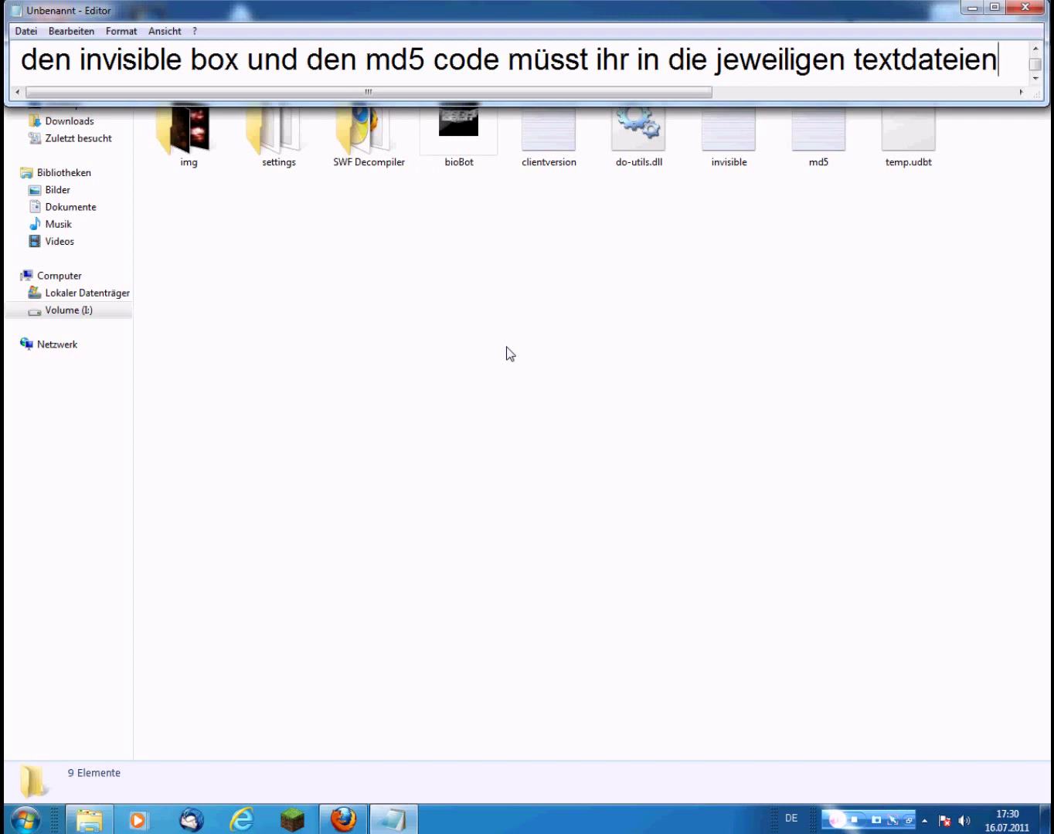
# Extend the sentence about the text files with "(invisible.txt und md5.txt) einfügen".
pyautogui.write(' (i')
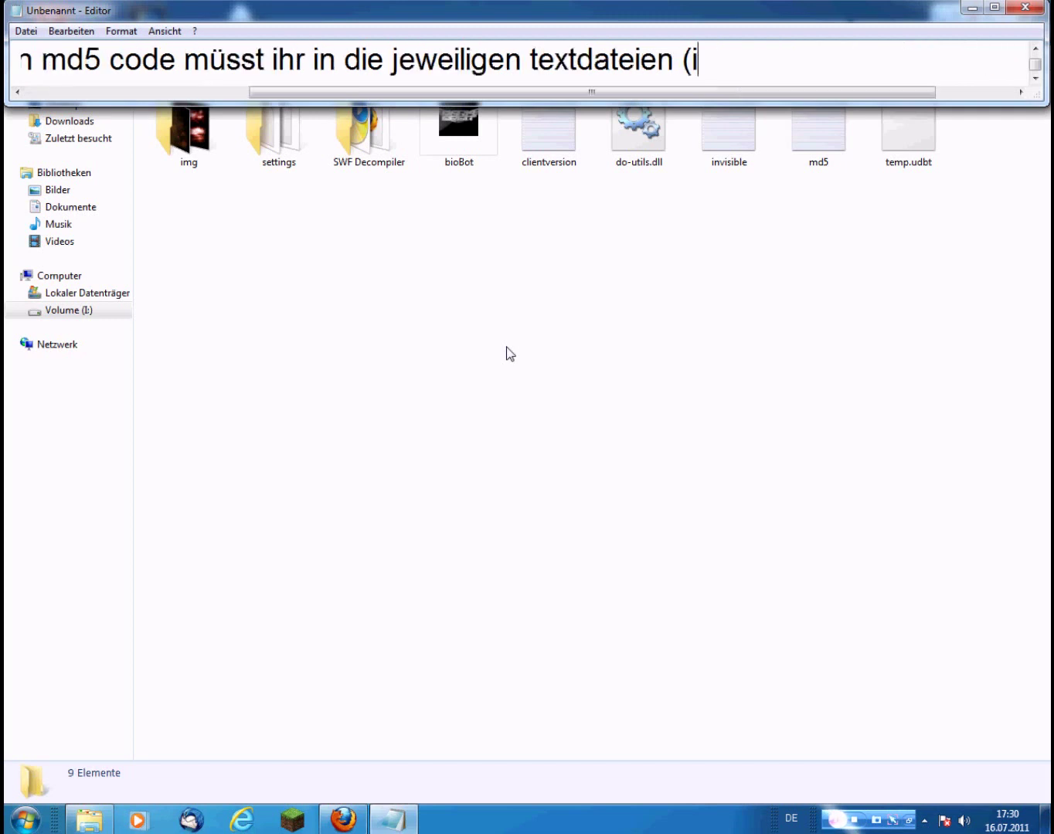
pyautogui.write('nvisible')
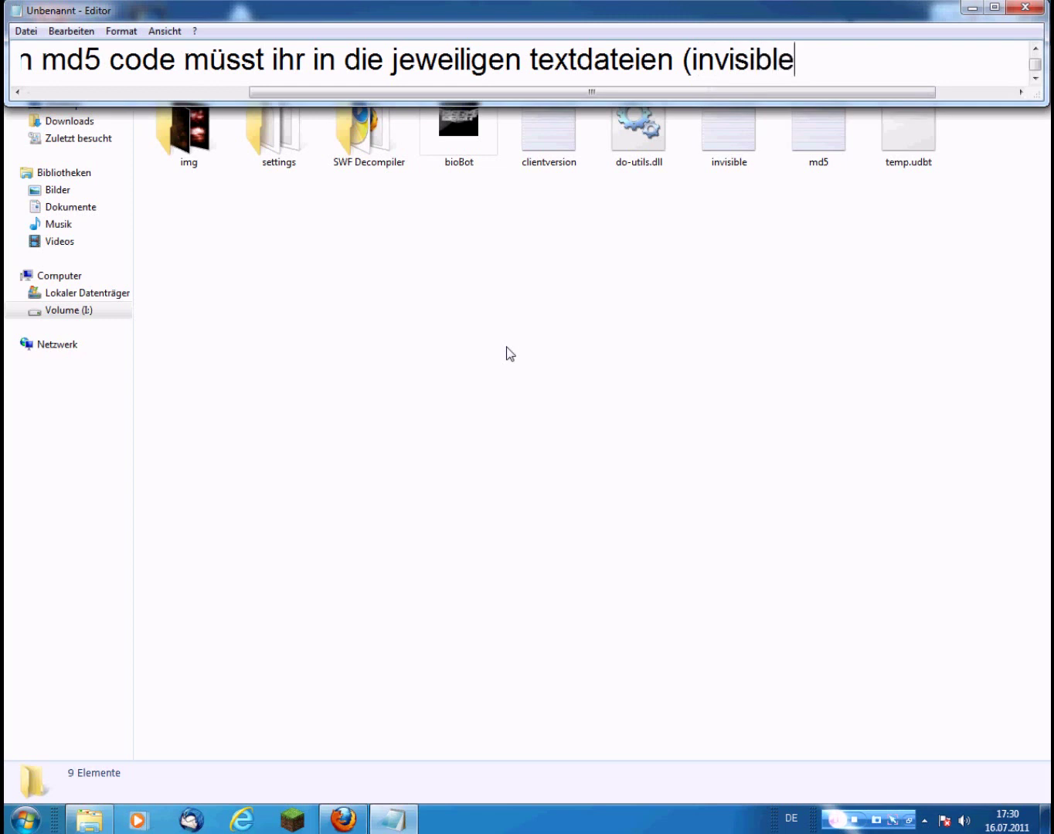
pyautogui.write('.txt und md')
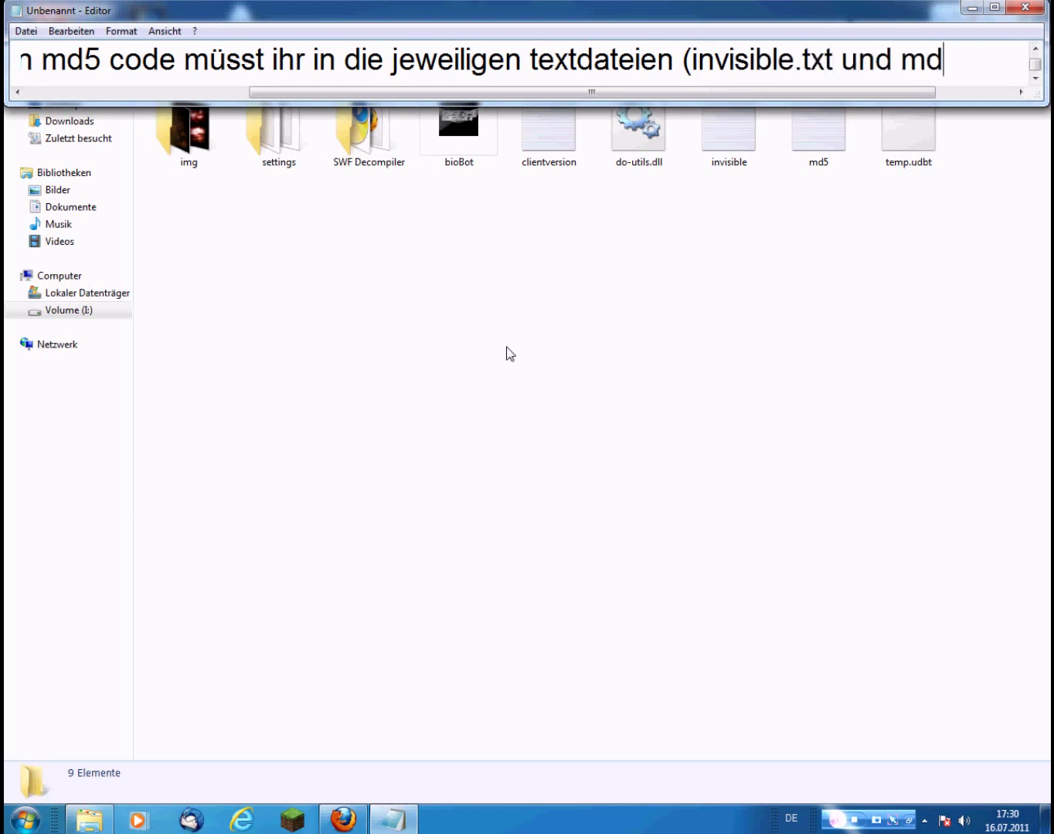
pyautogui.write('5.txt')
pyautogui.write(') ein')
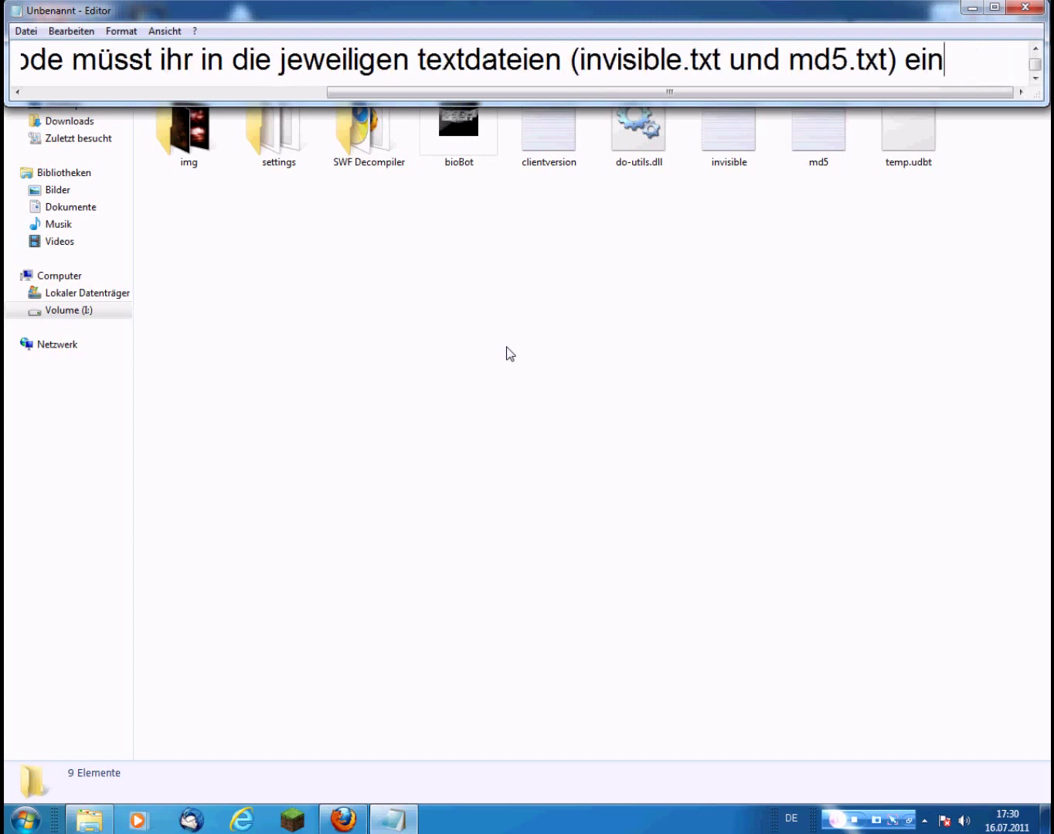
pyautogui.write('fügen')
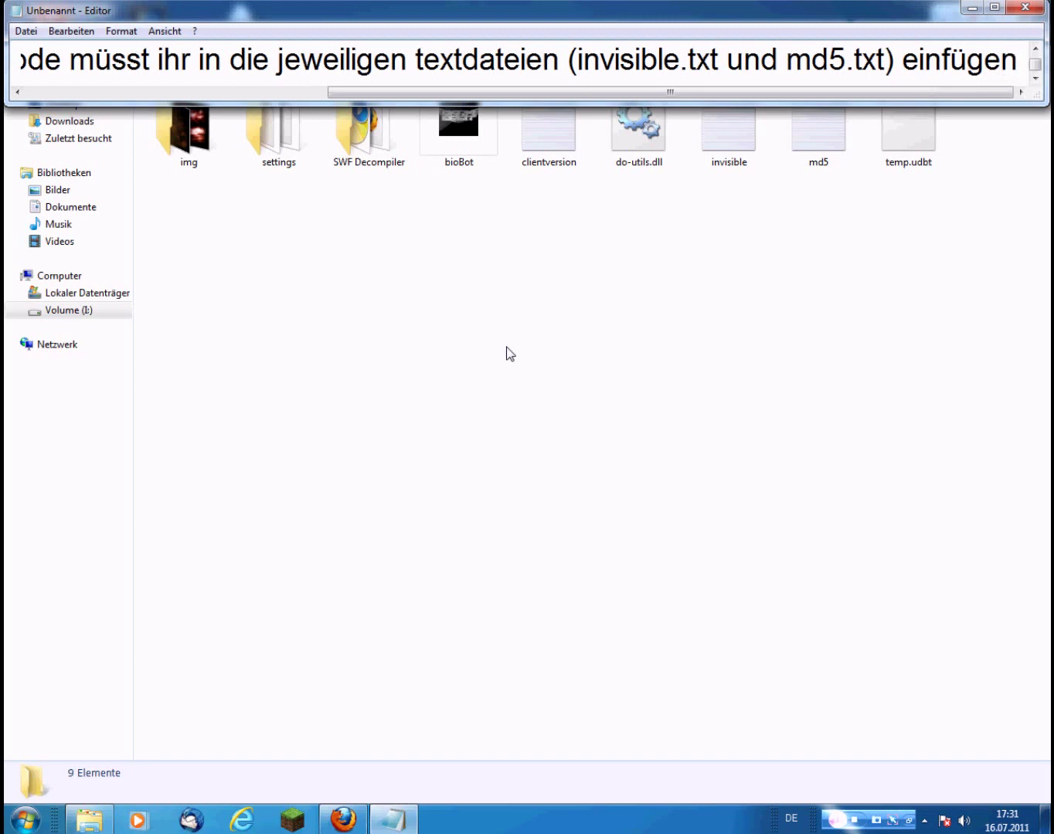
# Write "wenn ihr dass gemacht habt startet ihr also einfach den bot" on a fresh line of the note.
pyautogui.press('Return')
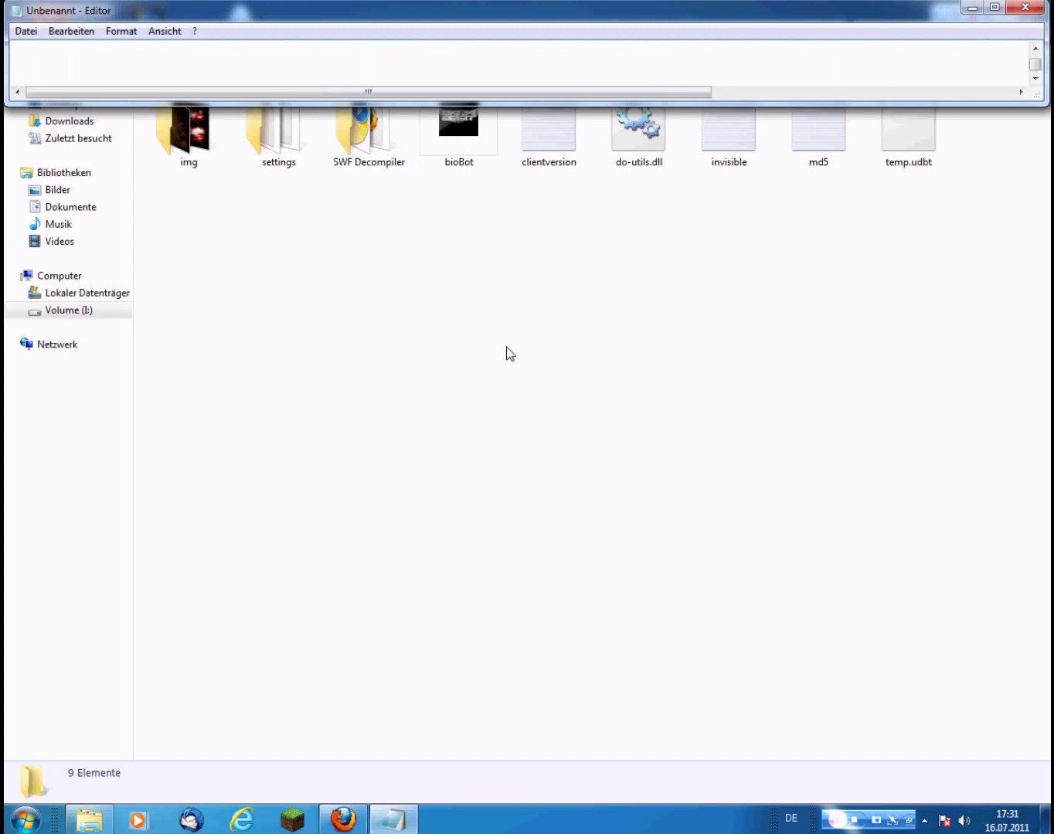
pyautogui.write('wenn ih')
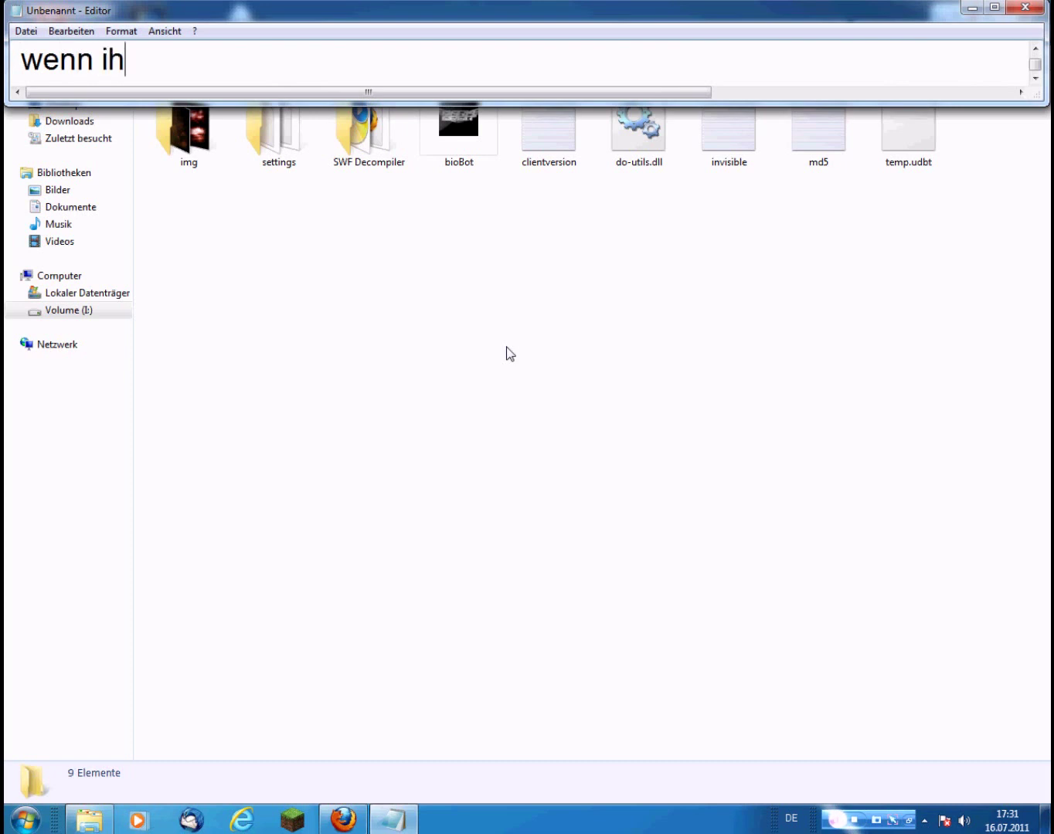
pyautogui.write('r dass')
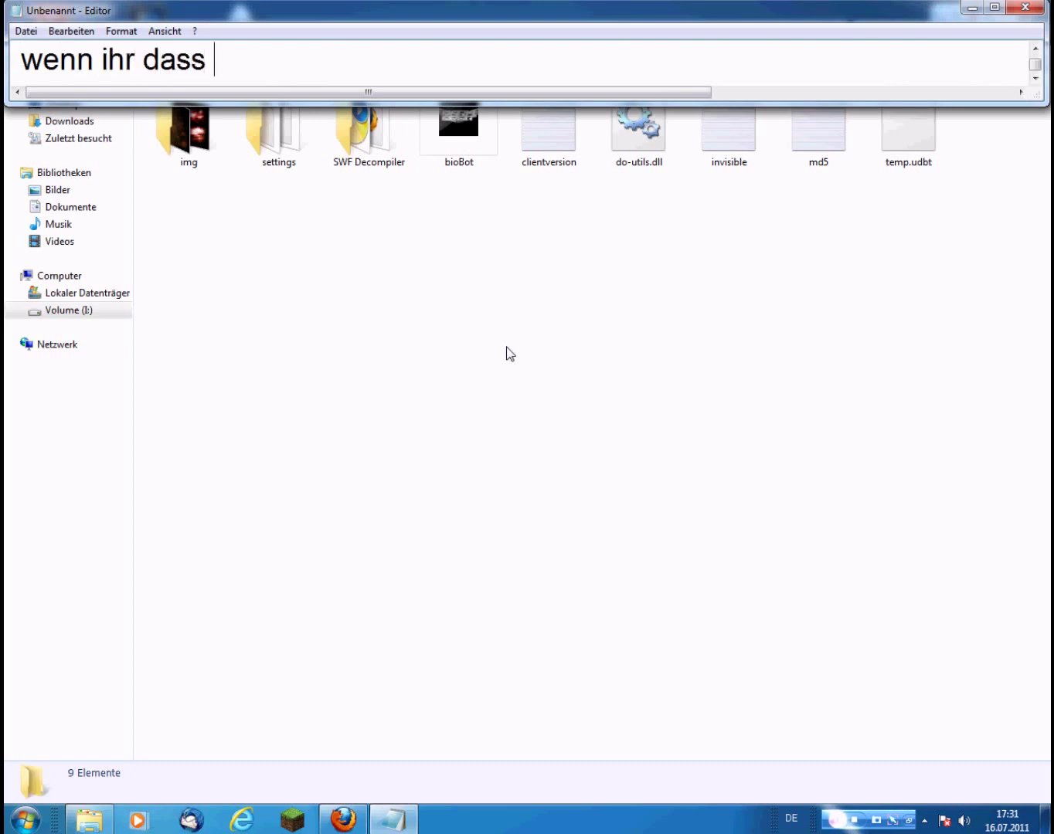
pyautogui.write(' gemacht')
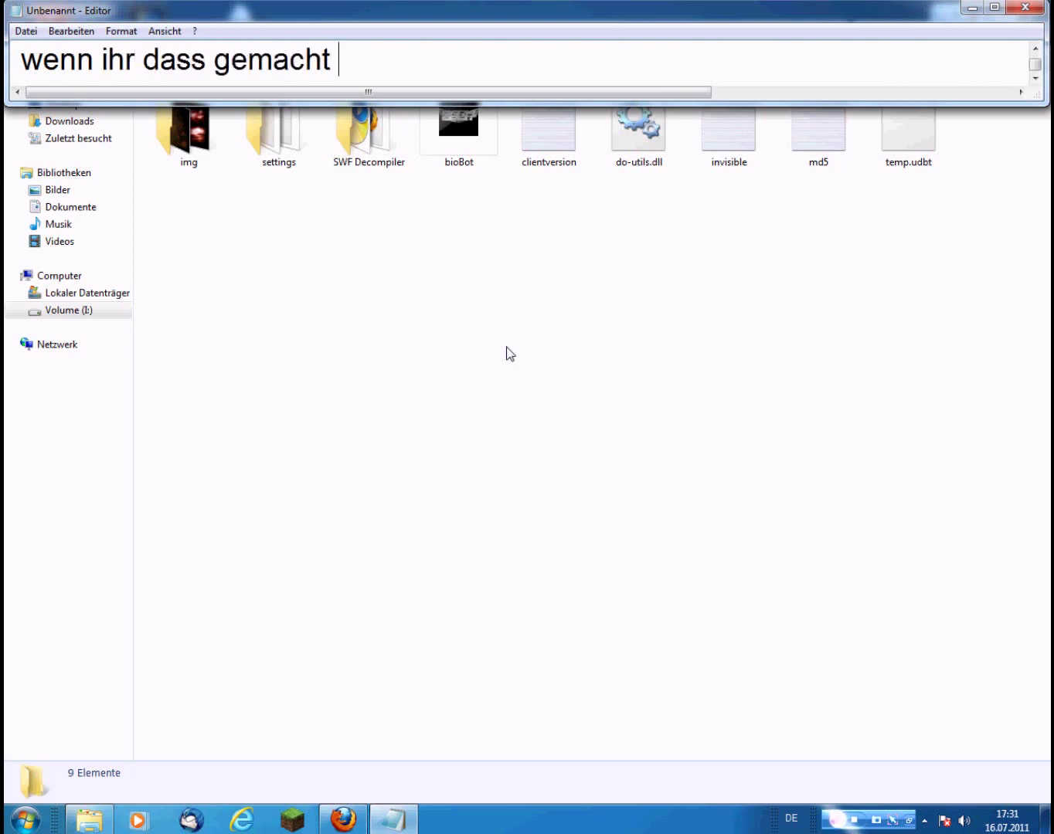
pyautogui.write(' habt start')
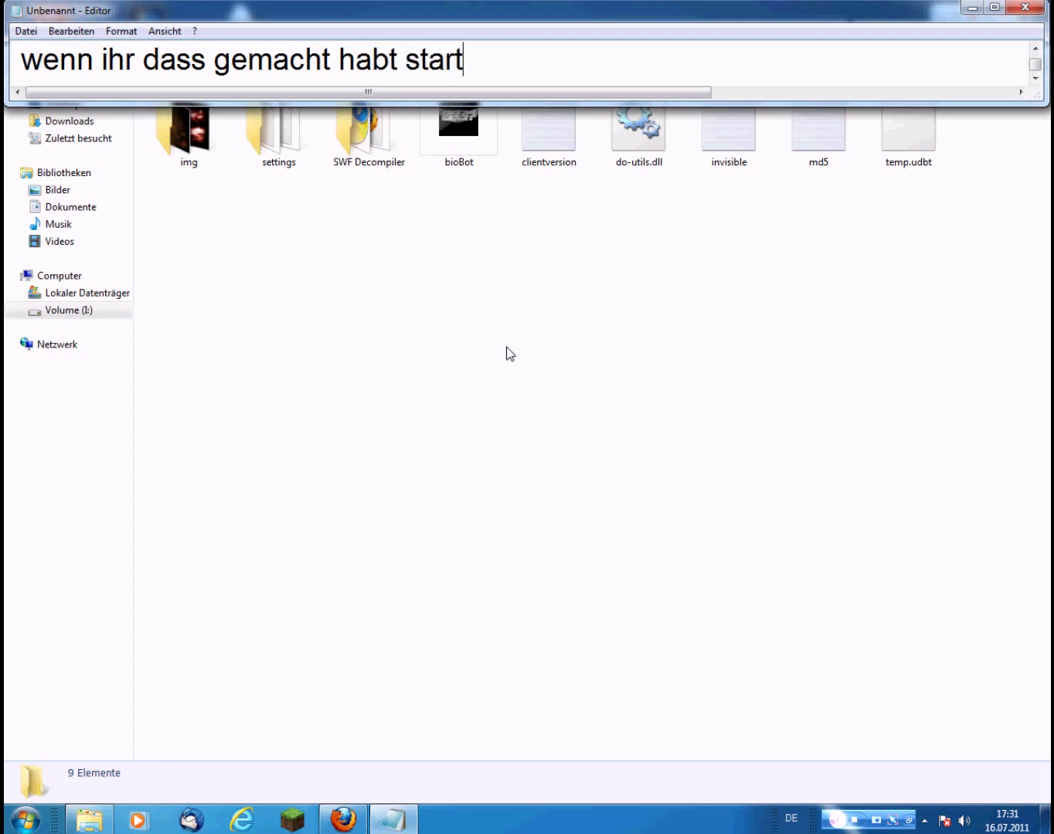
pyautogui.write('et ihr als')
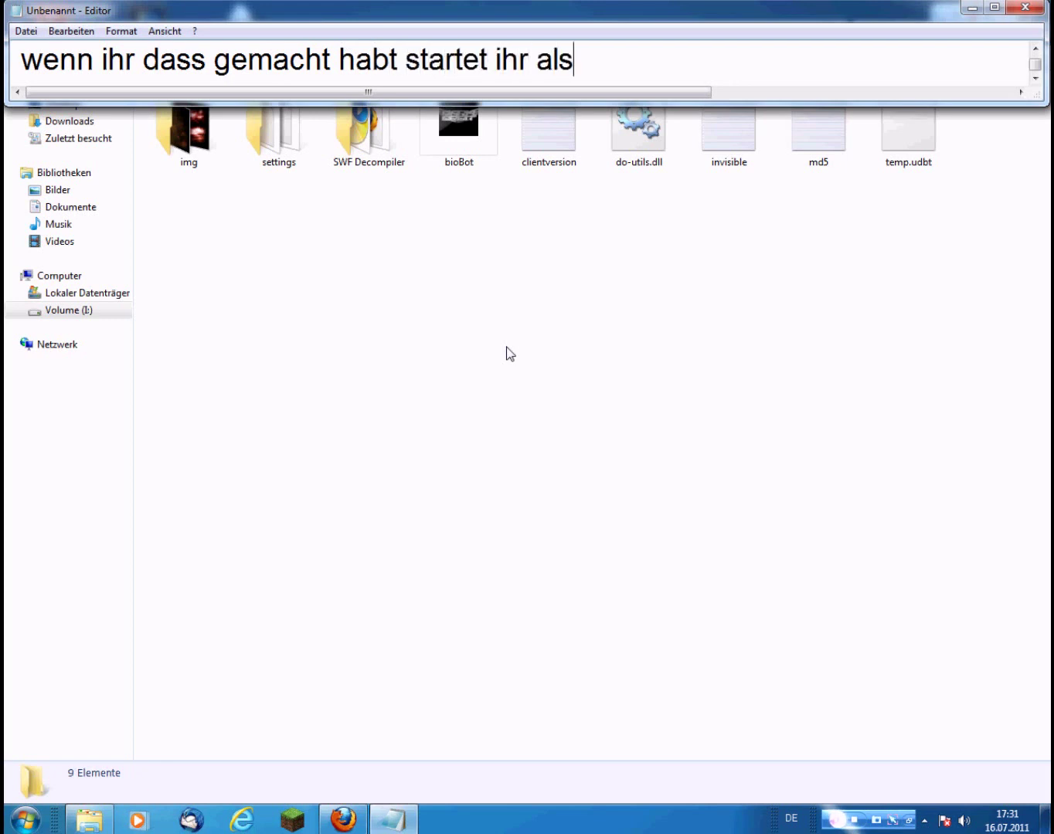
pyautogui.write('o einfac')
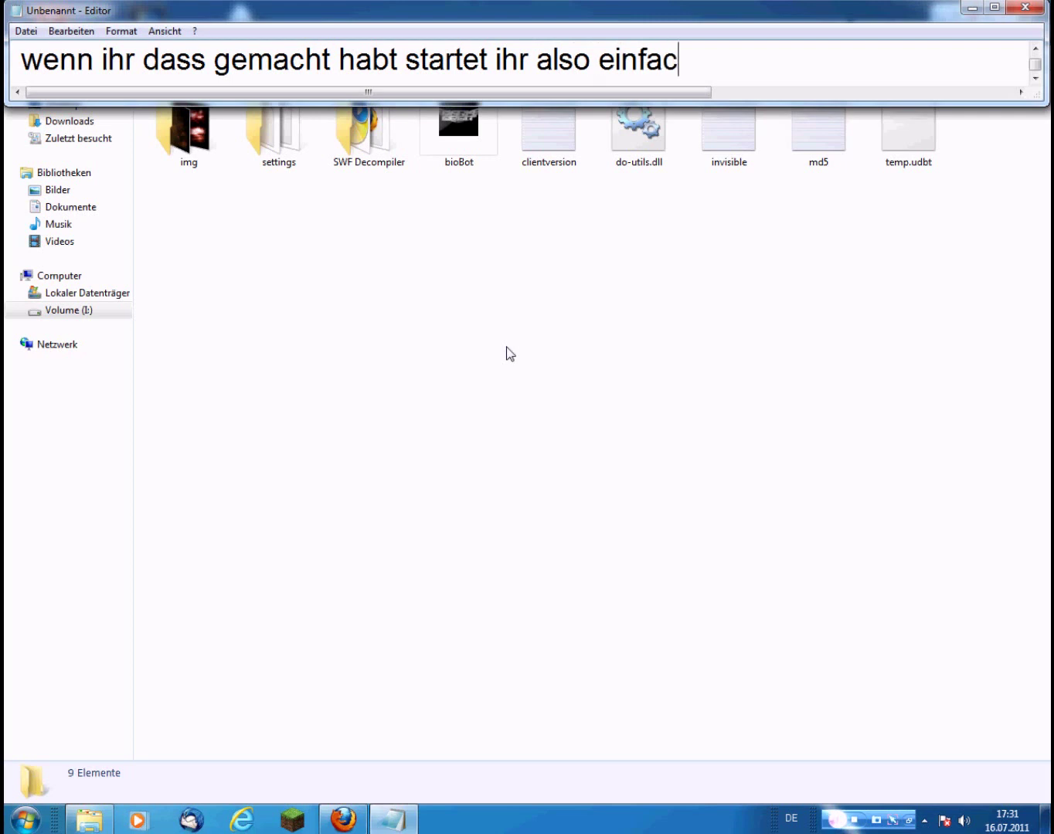
pyautogui.write('h den bot')
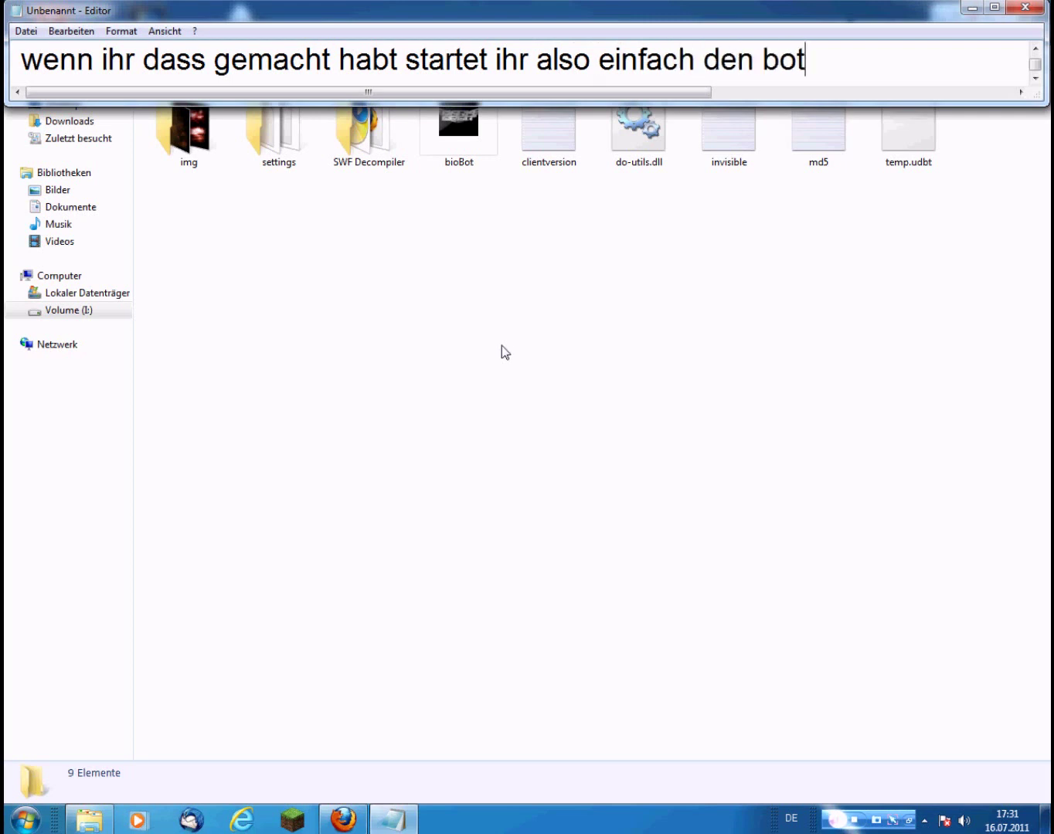
# Start bioBot from the extracted folder and clear its User ID, Server ID and Session ID fields.
pyautogui.doubleClick(464, 151)
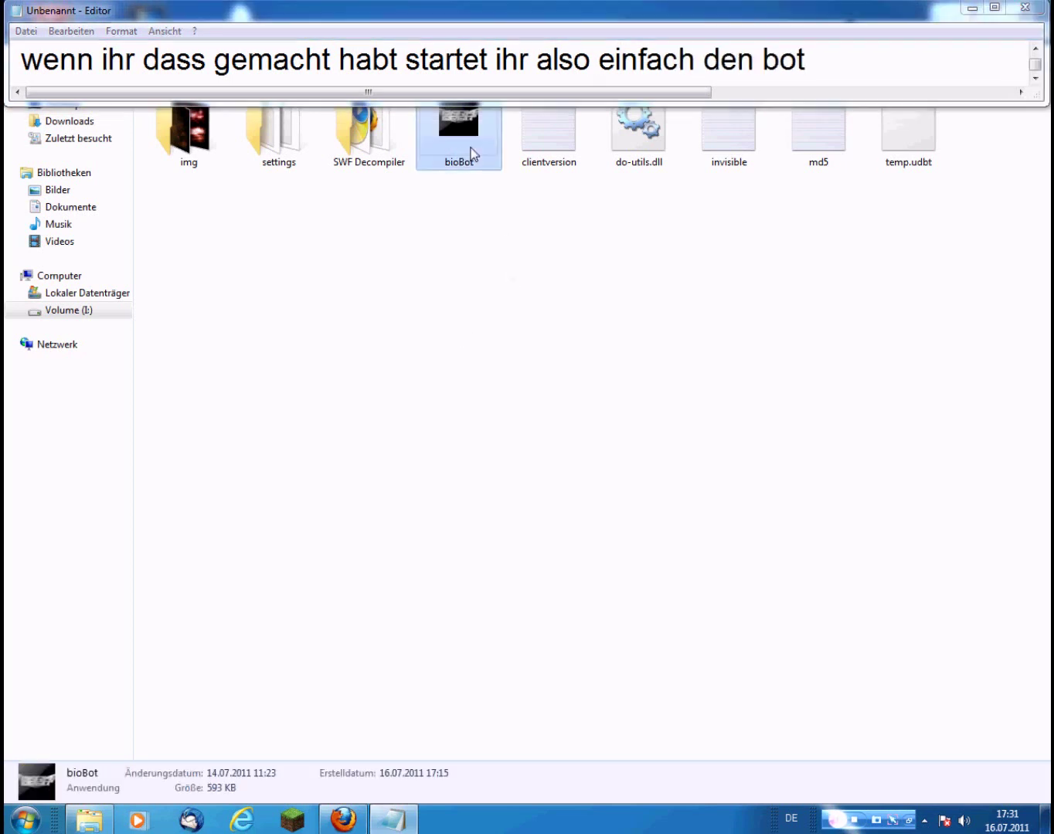
pyautogui.click(479, 351)
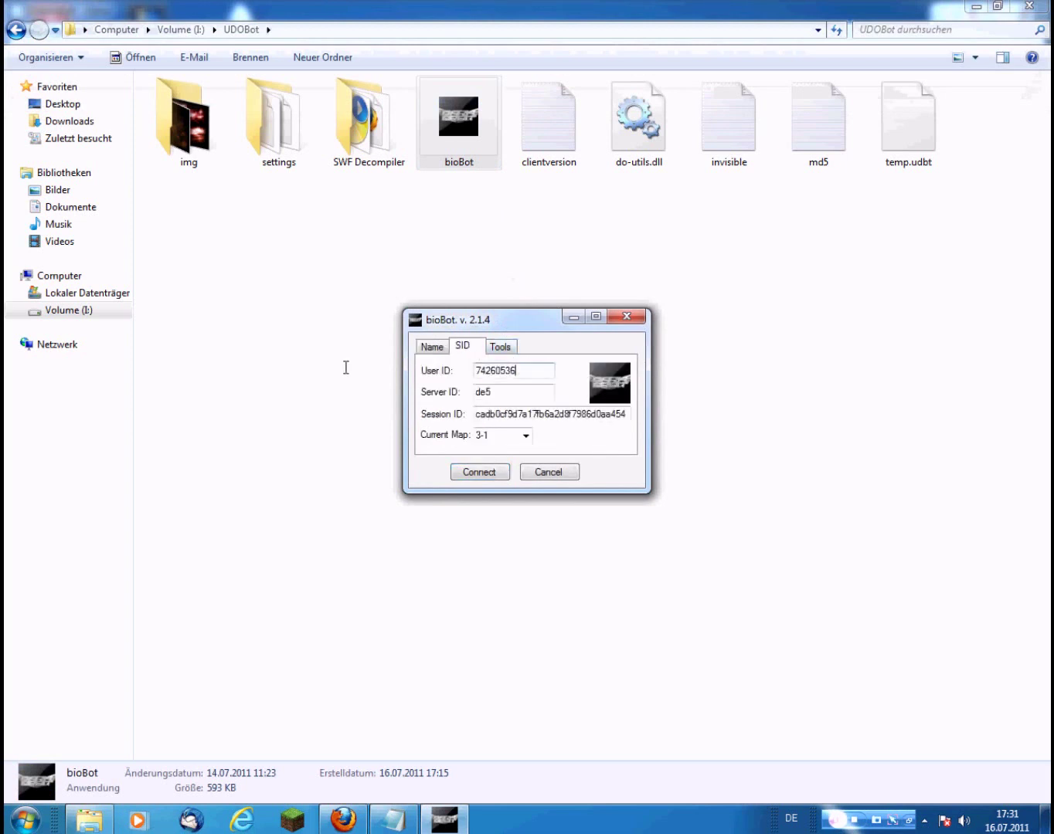
pyautogui.press('Tab')
pyautogui.press('BackSpace')
pyautogui.press('Tab')
pyautogui.press('BackSpace')
pyautogui.press('Tab')
pyautogui.press('BackSpace')
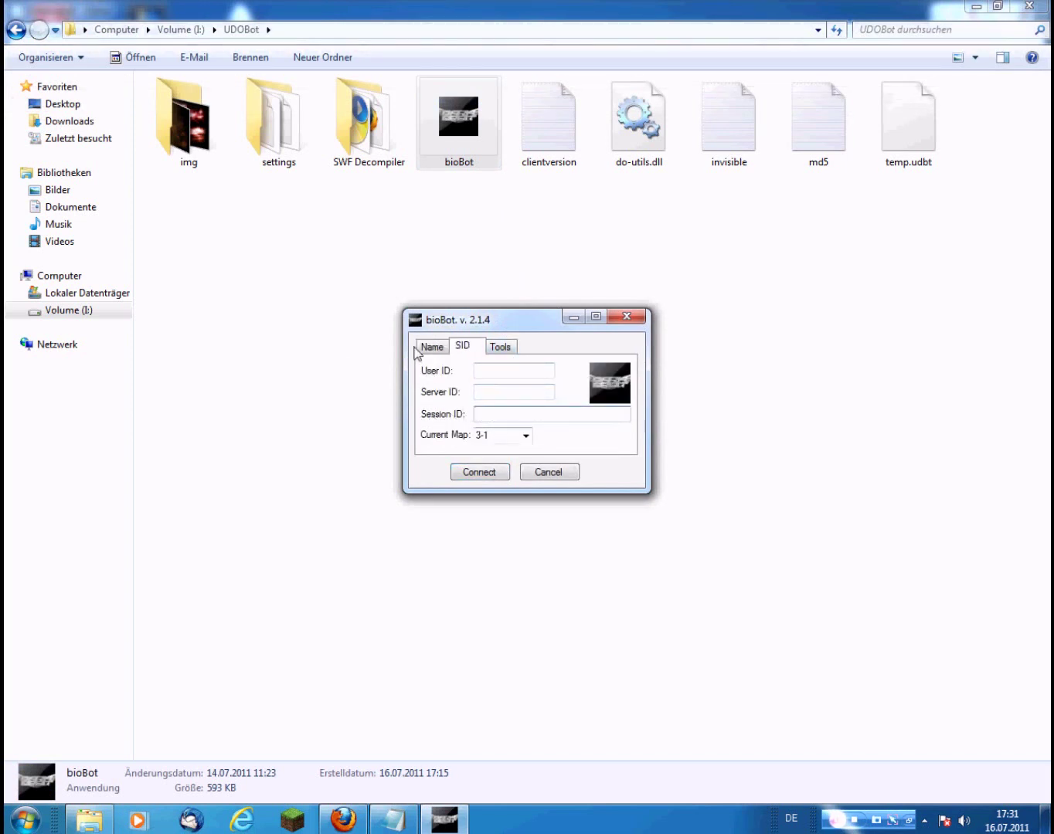
# Show bioBot's name and password login form, arrange its window together with the folder and the note, and return to the note.
pyautogui.click(442, 348)
pyautogui.moveTo(479, 327)
pyautogui.mouseDown()
pyautogui.moveTo(352, 316)
pyautogui.moveTo(557, 342)
pyautogui.moveTo(532, 332)
pyautogui.mouseUp()
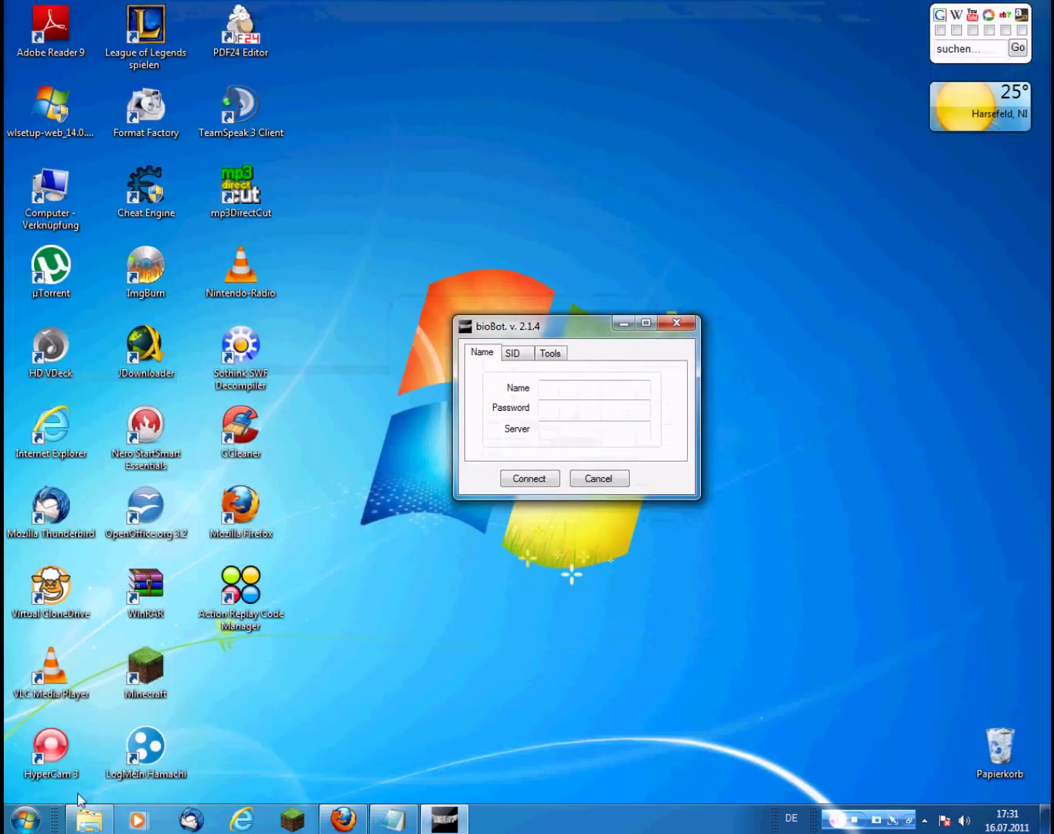
pyautogui.click(90, 820)
pyautogui.click(394, 818)
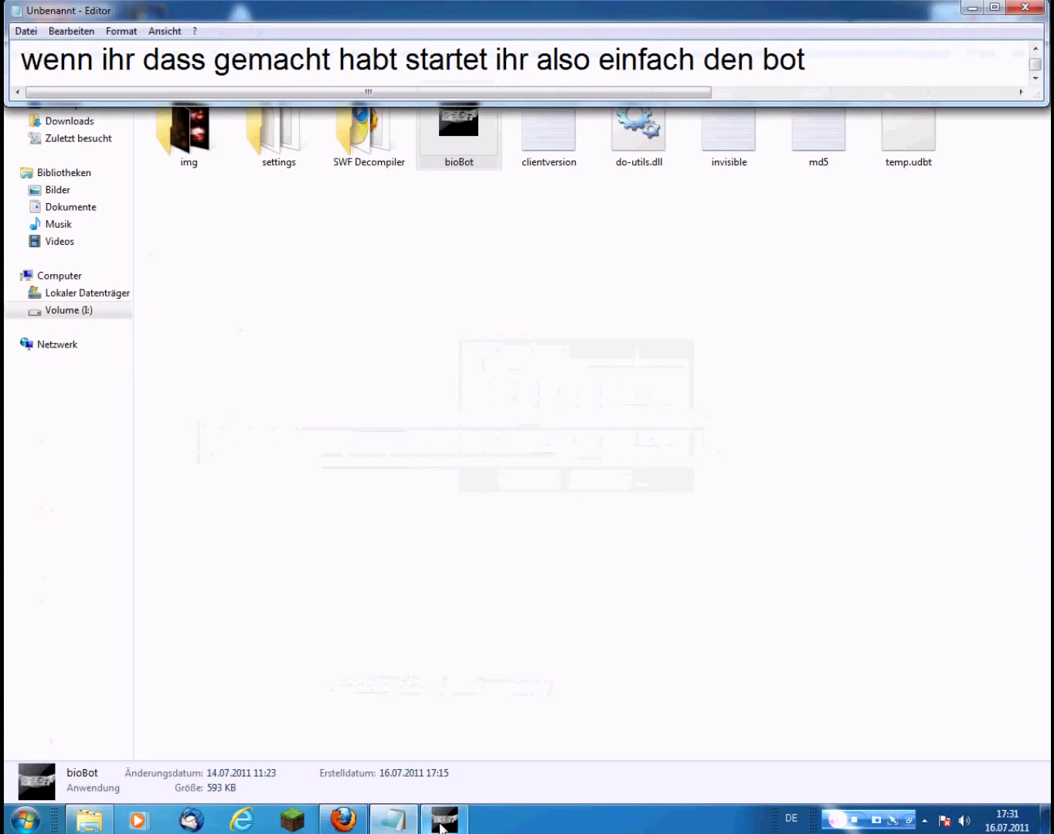
pyautogui.click(438, 823)
pyautogui.click(847, 67)
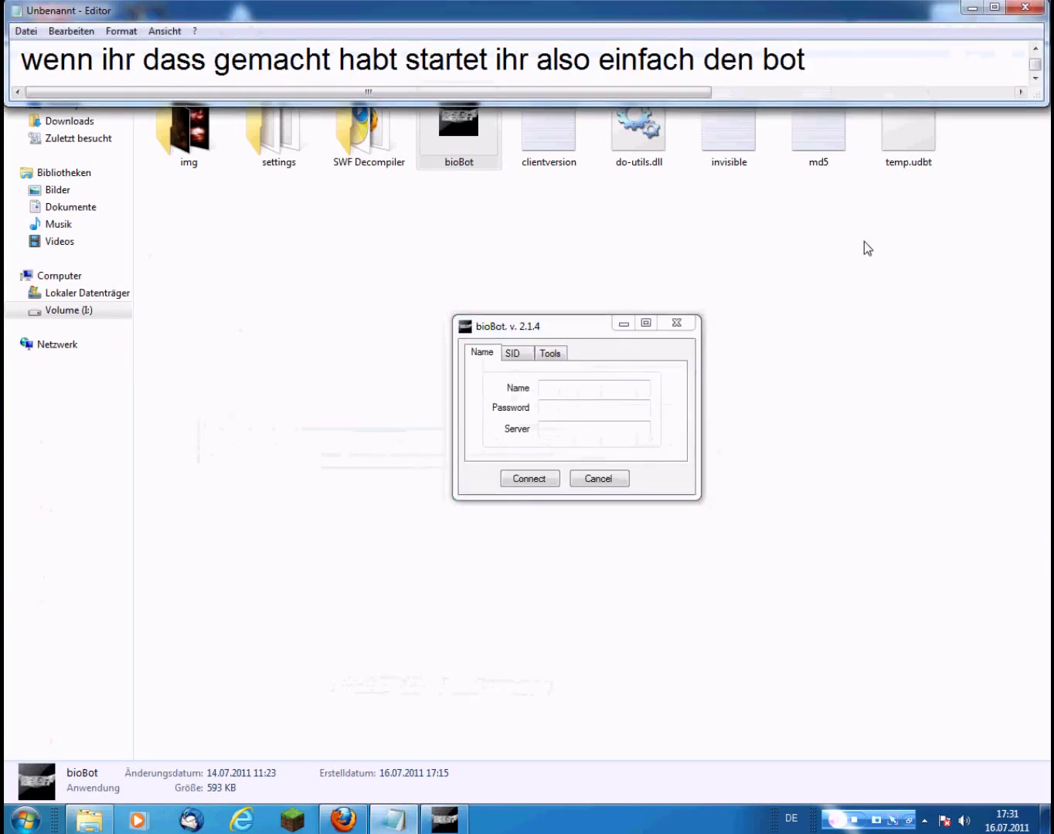
# Write "nun müsste so ein fenster erscheinen" on a fresh line of the note.
pyautogui.hotkey('ctrl', 'a')
pyautogui.press('BackSpace')
pyautogui.write('nun müsste so e')
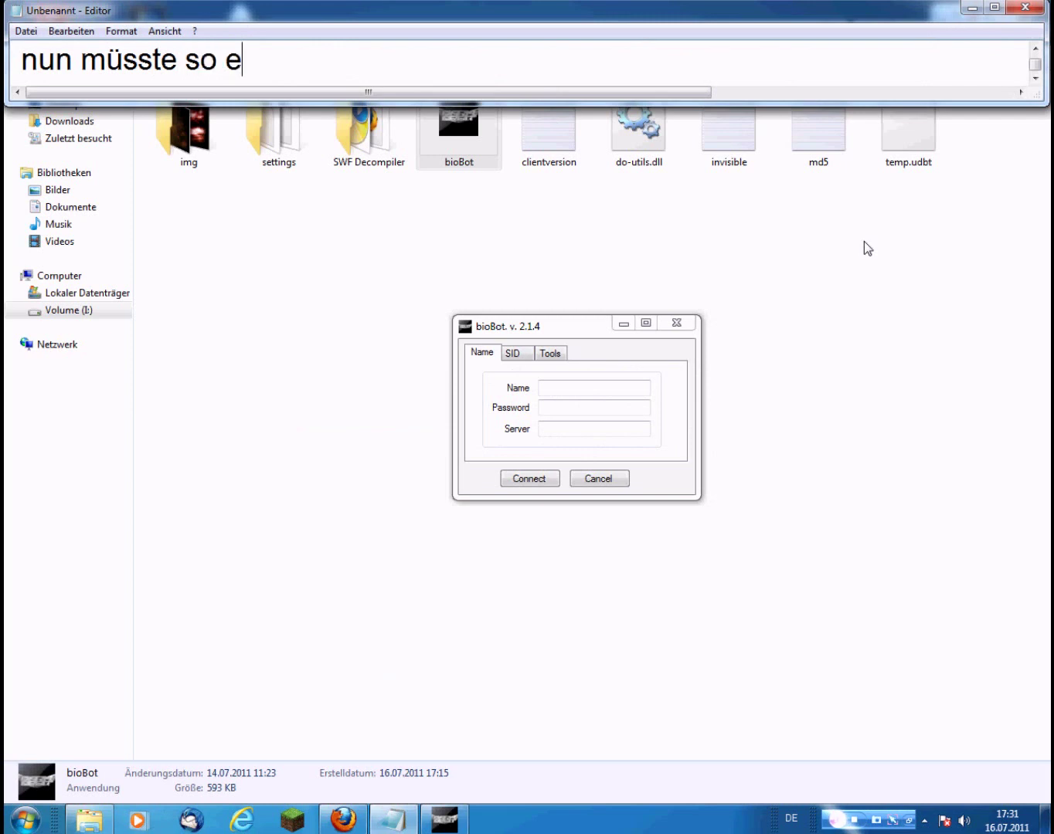
pyautogui.write('in fen')
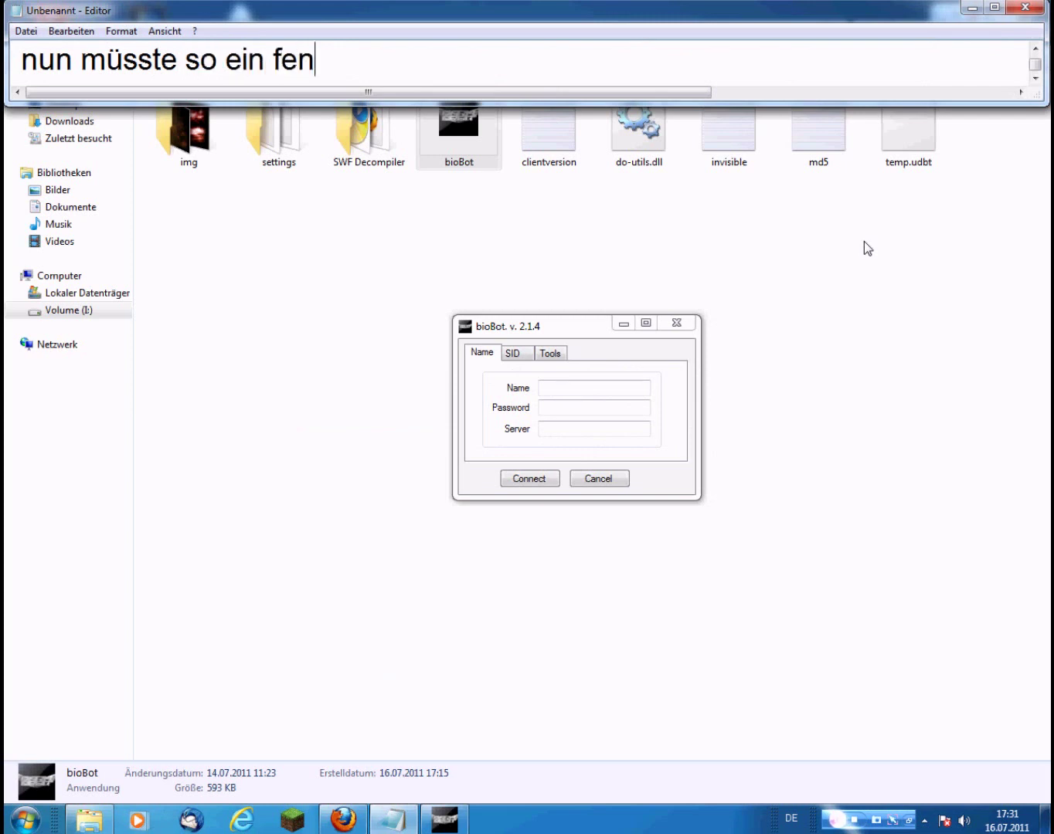
pyautogui.write('ster erscheinen')
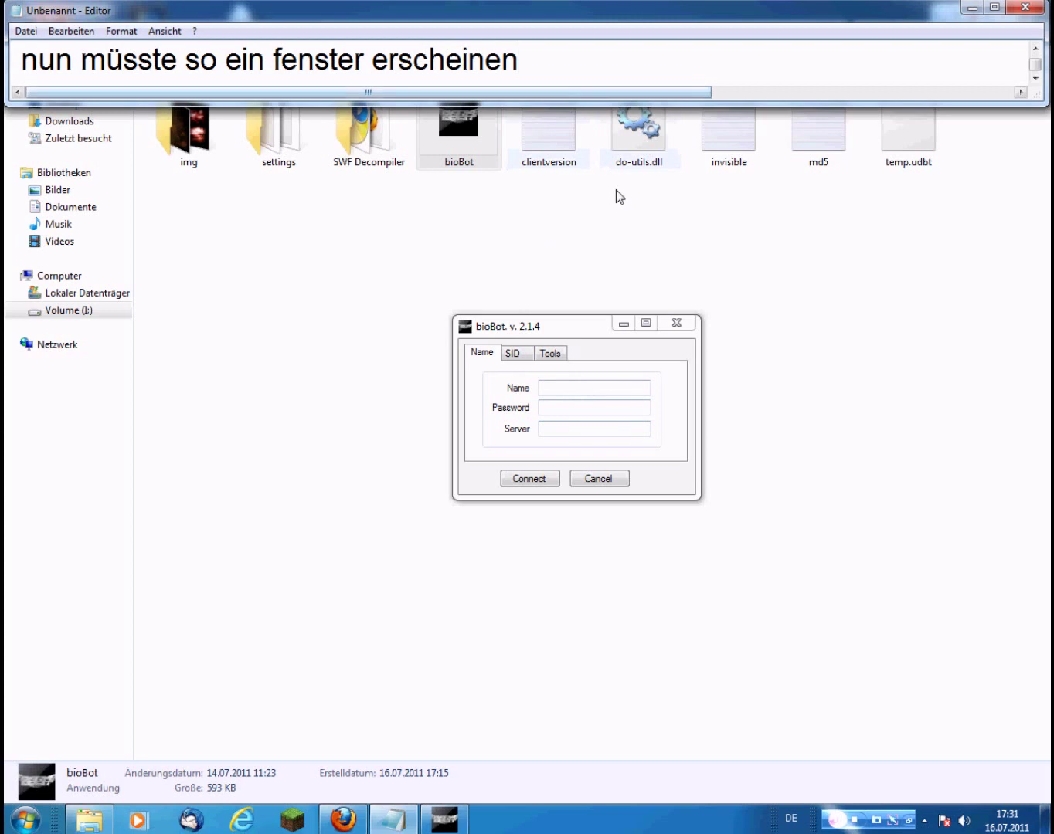
# Write "als erstes müsst ihr eure zugangsdaten eingeben (dies ist neu, ohne diese funktioniert der bot nicht!)" on a fresh line of the note.
pyautogui.hotkey('ctrl', 'a')
pyautogui.press('BackSpace')
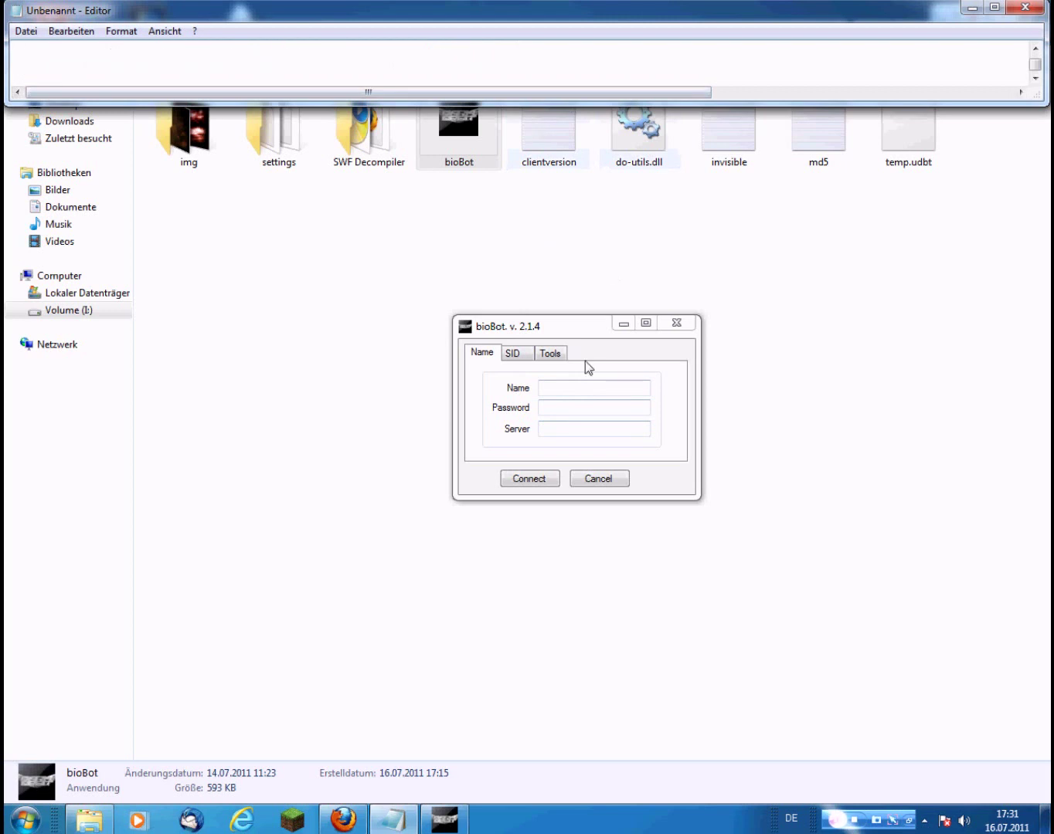
pyautogui.write('als e')
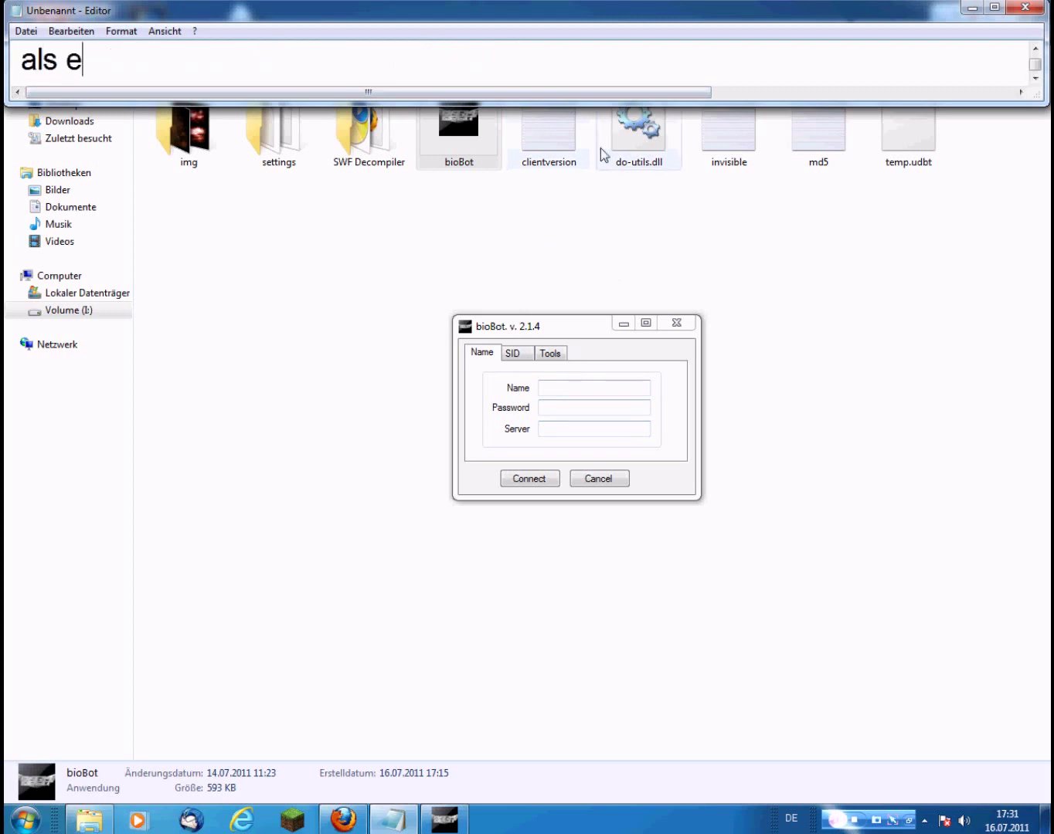
pyautogui.write('rstes m')
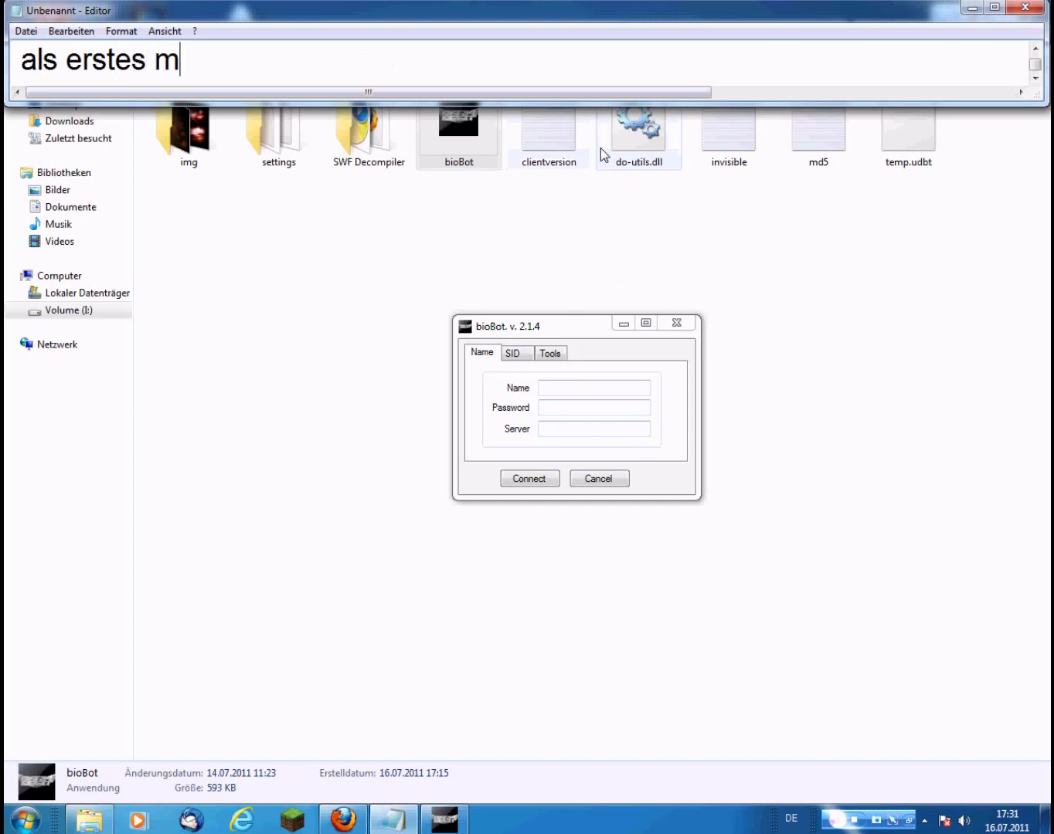
pyautogui.write('üsst')
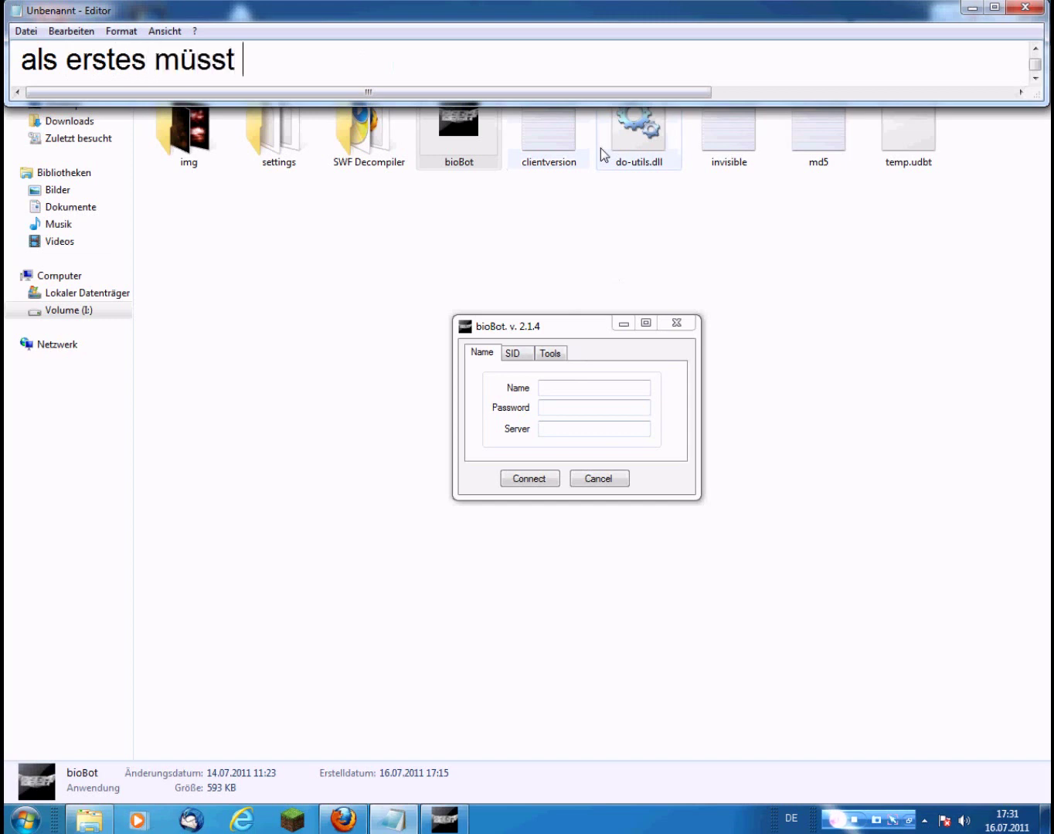
pyautogui.write('ihr die')
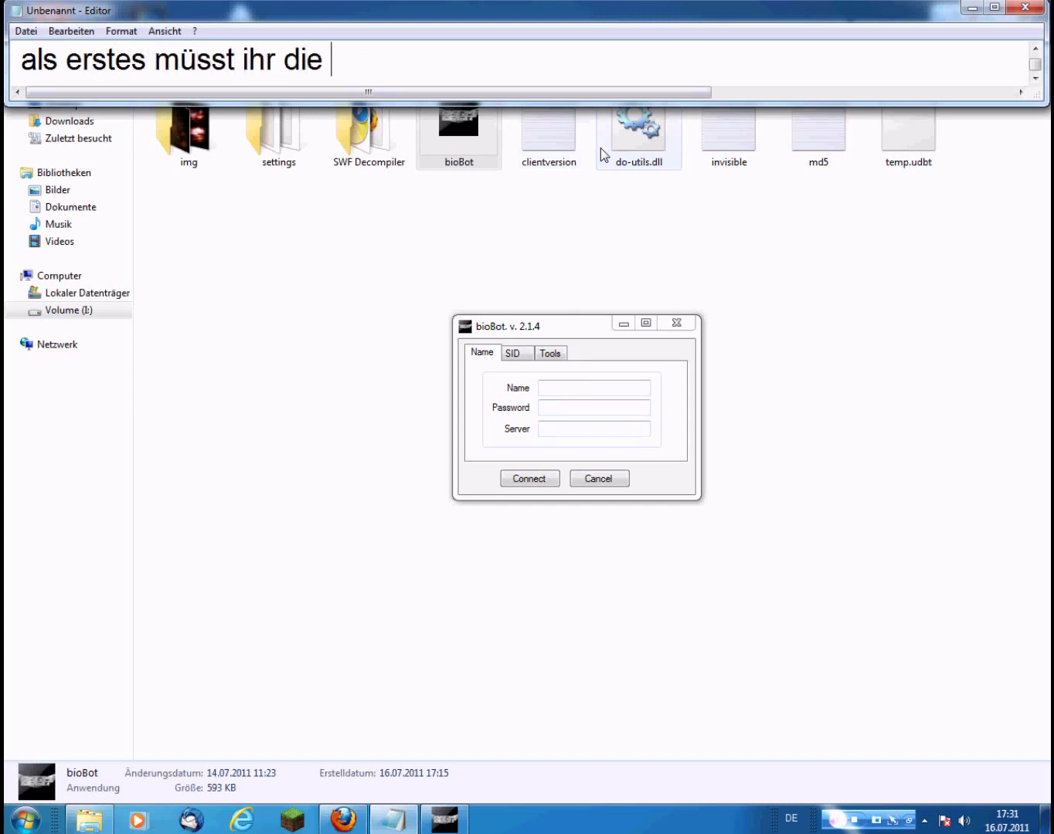
pyautogui.press('BackSpace')
pyautogui.press('BackSpace')
pyautogui.press('BackSpace')
pyautogui.press('BackSpace')
pyautogui.write('eure z')
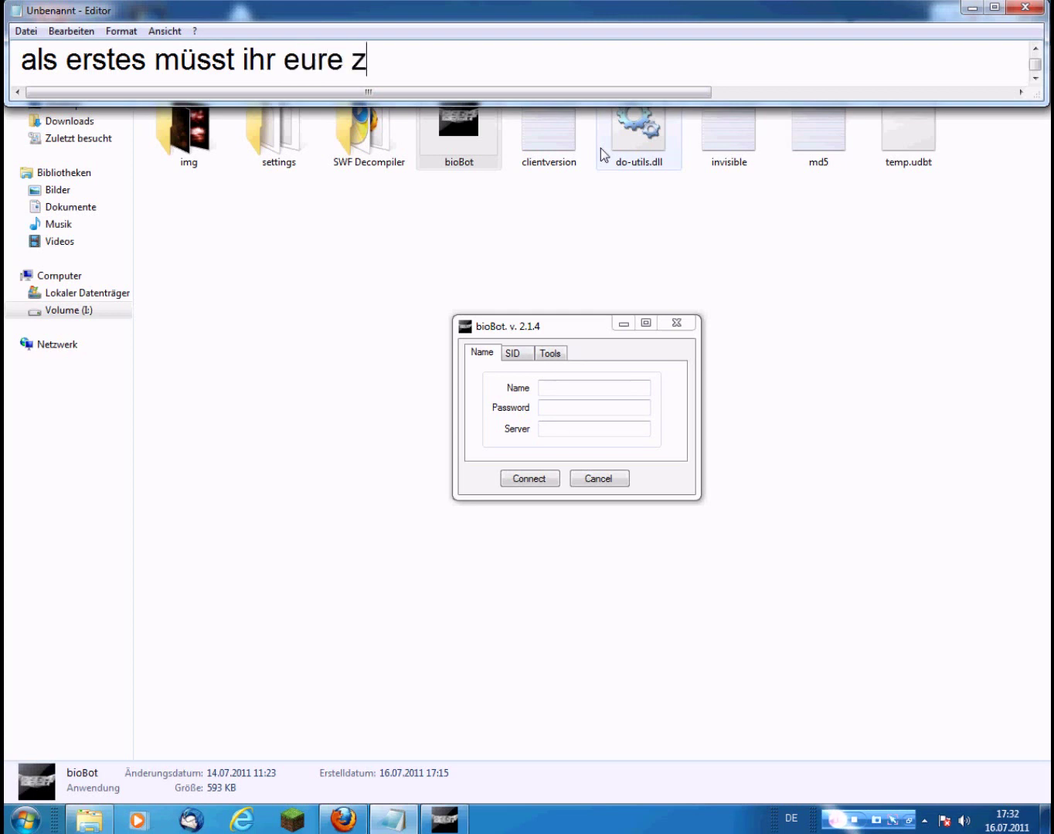
pyautogui.write('ugang')
pyautogui.press('BackSpace')
pyautogui.write('ngs')
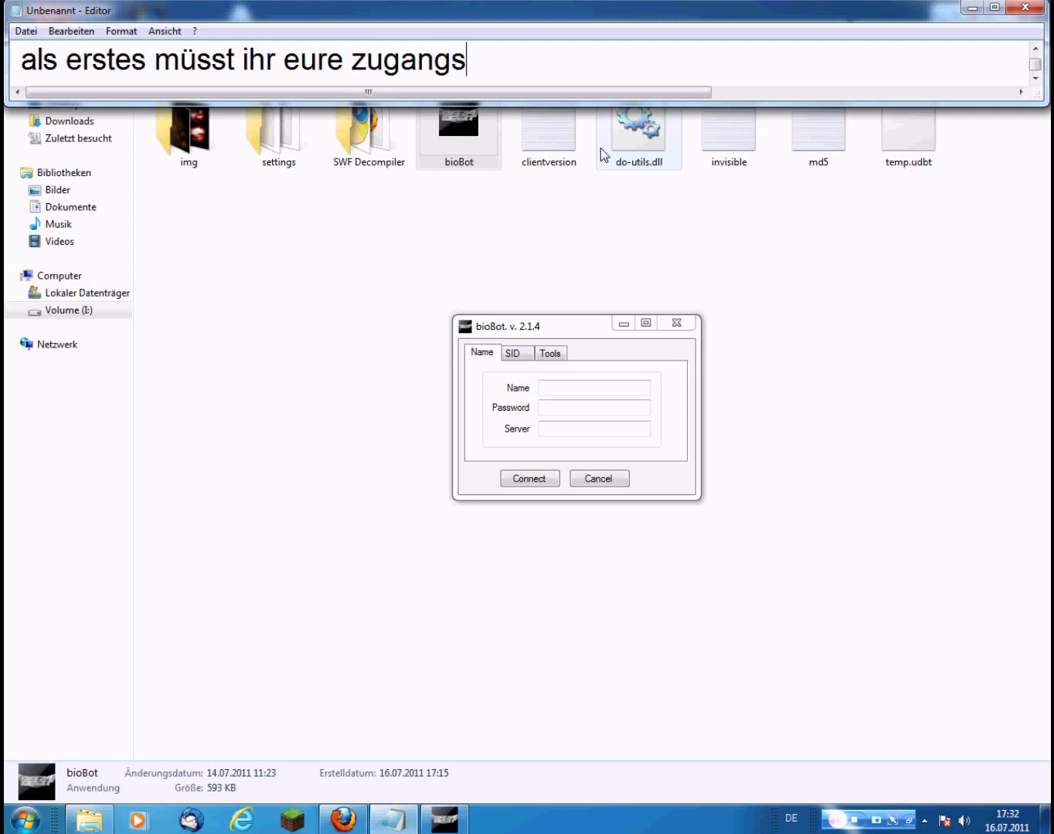
pyautogui.write('daten ')
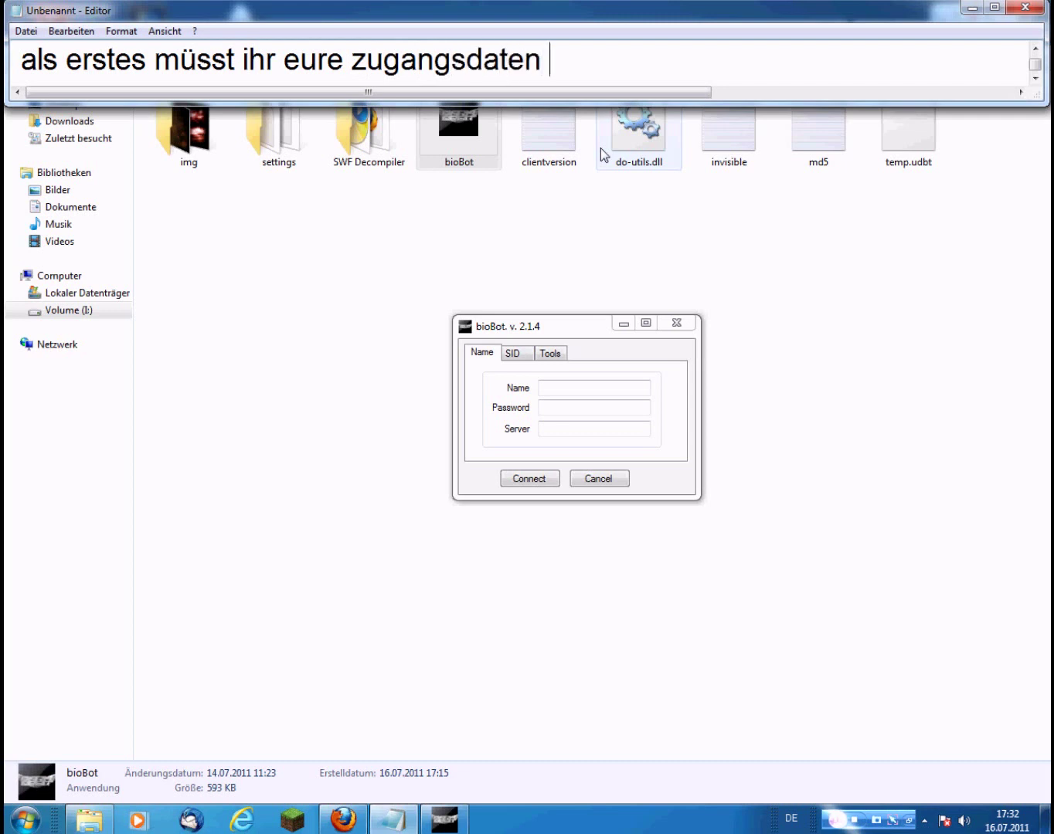
pyautogui.write('eingeben (')
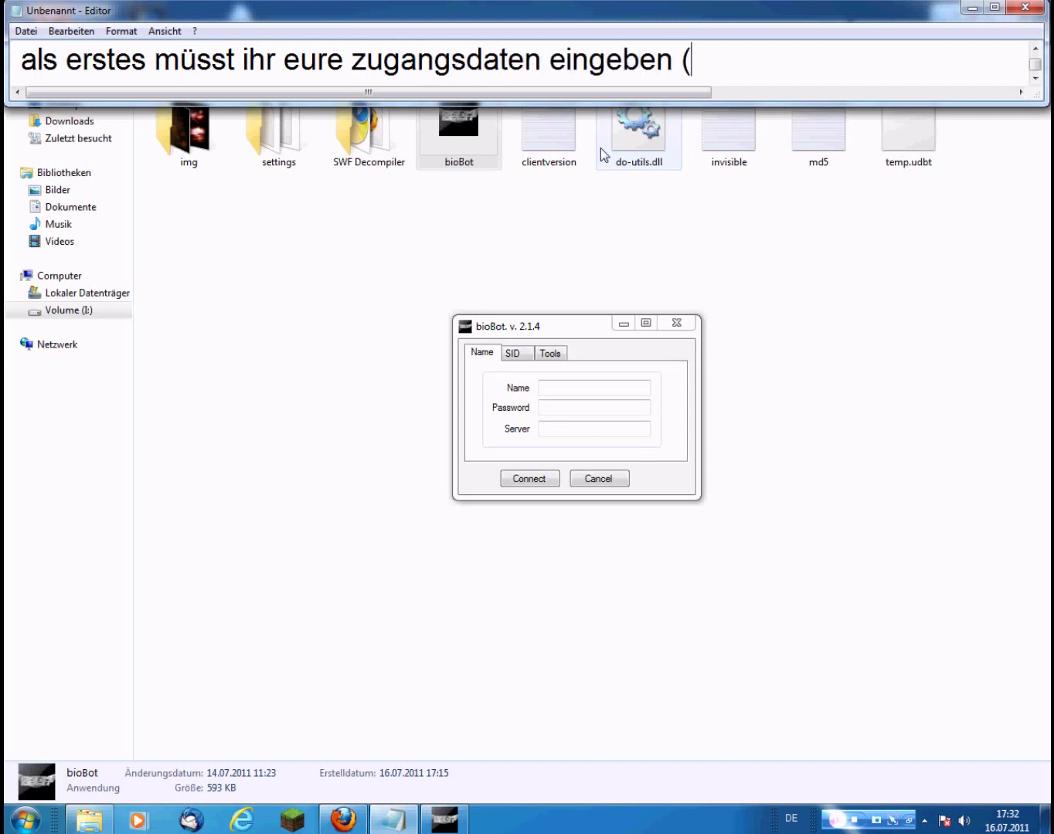
pyautogui.write('dies ist')
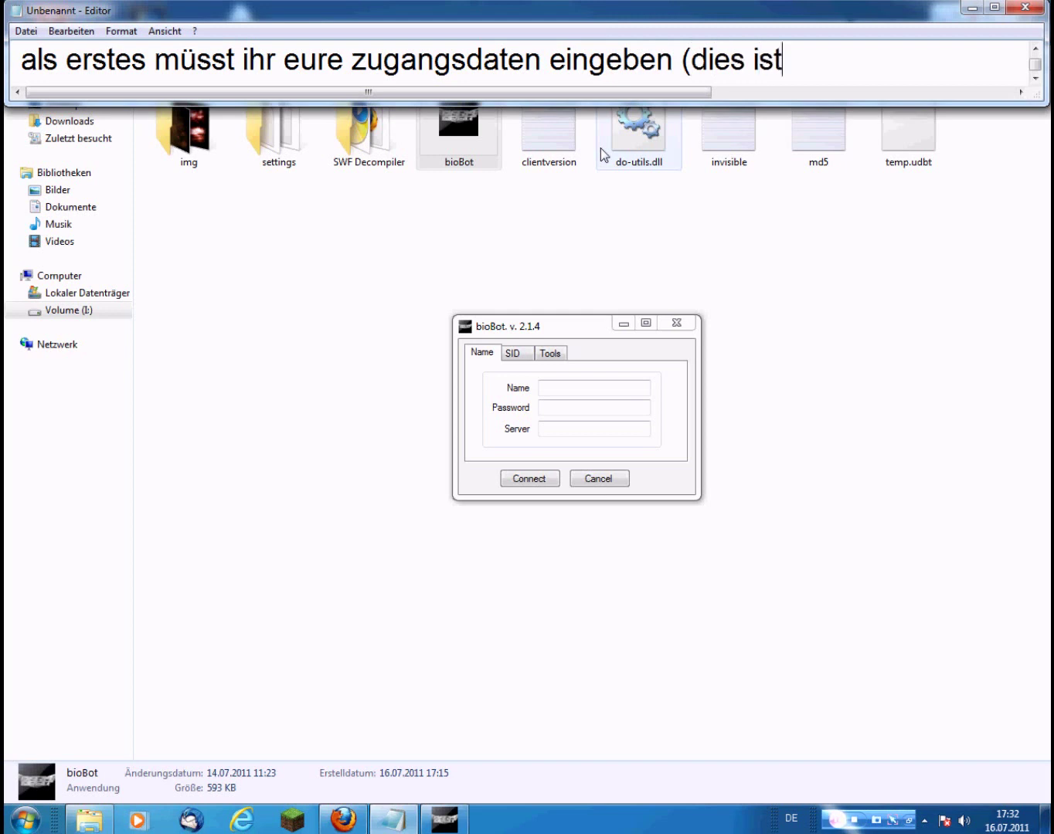
pyautogui.write(' neu, ohne diese funktioniert der bot nicht!')
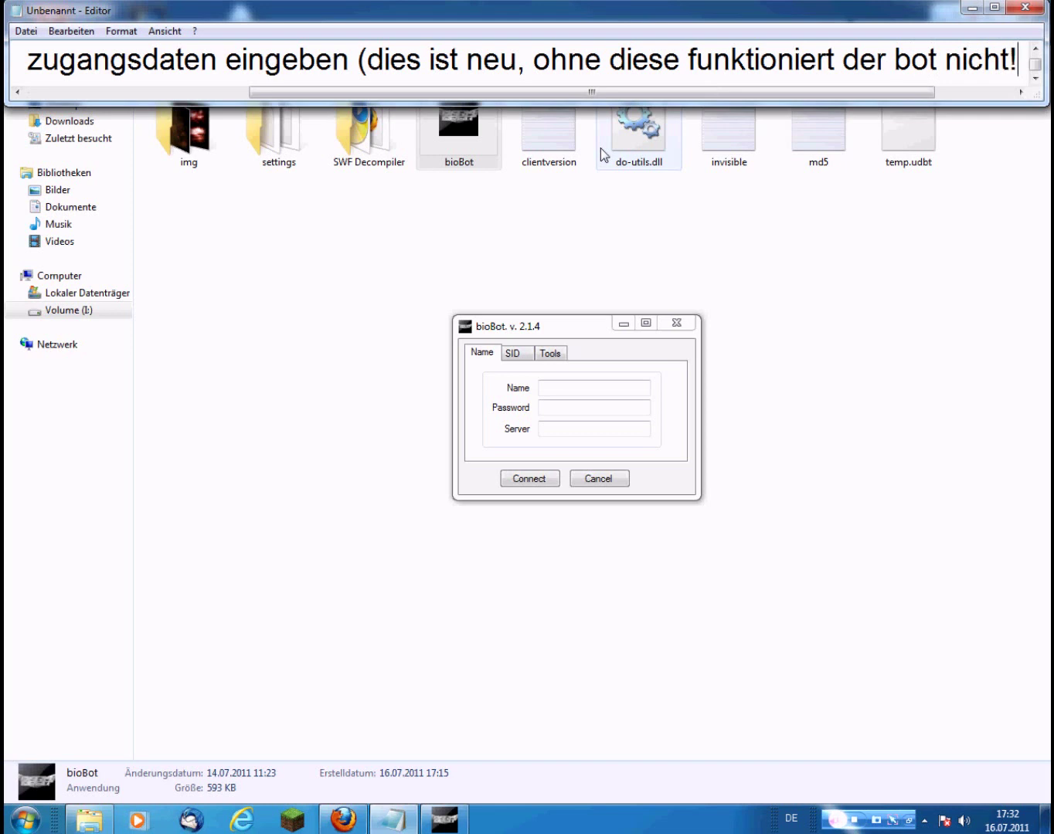
pyautogui.write(')')
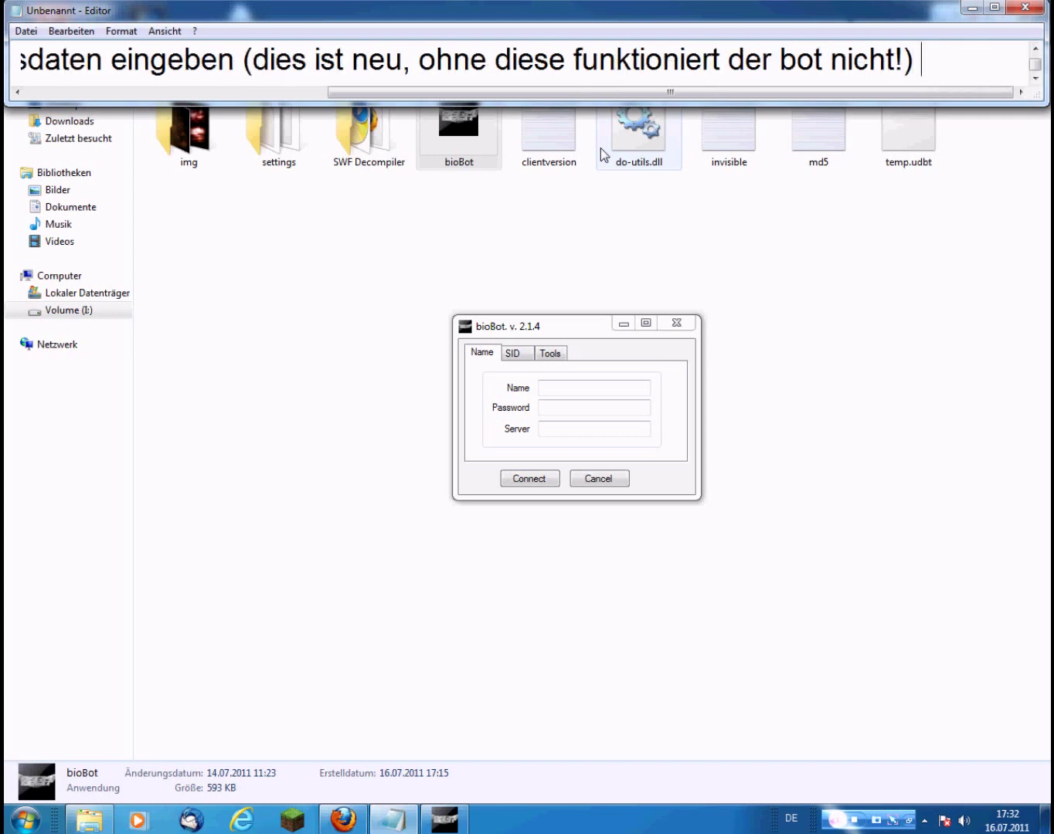
# Write "aber keine angst! die zugangsdaten werden nicht weitergegeben" on a fresh line of the note.
pyautogui.press('Return')
pyautogui.write('die')
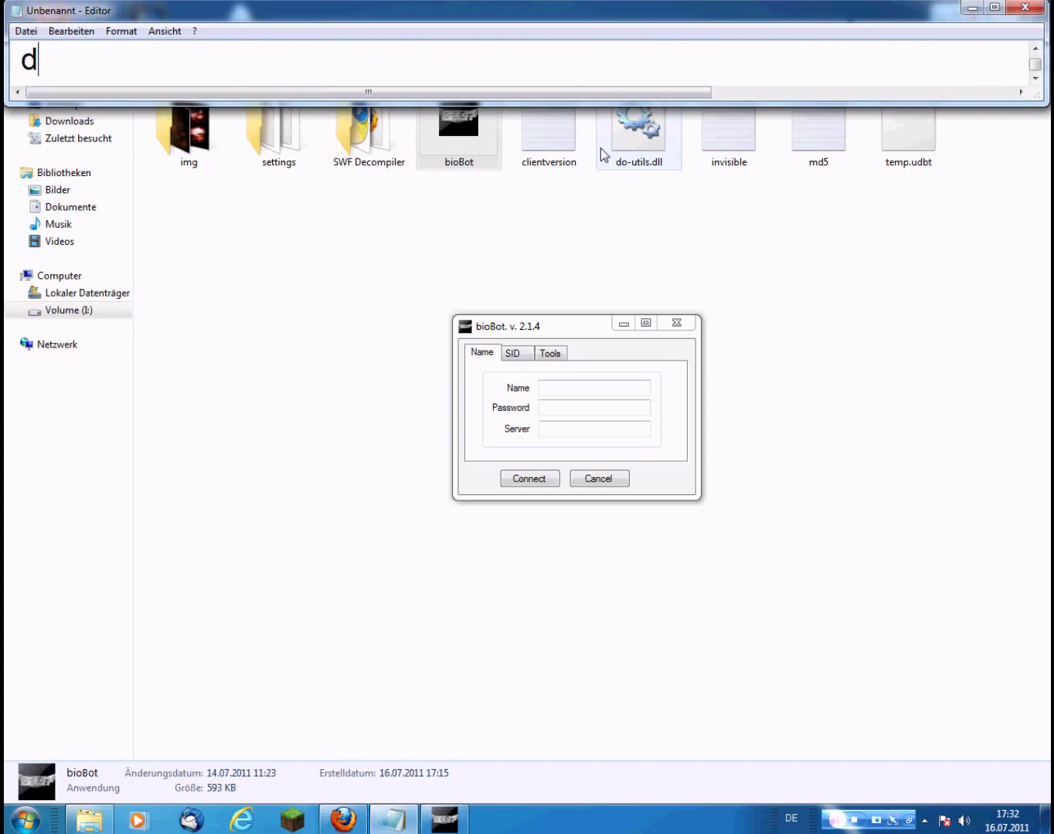
pyautogui.press('BackSpace')
pyautogui.press('BackSpace')
pyautogui.press('BackSpace')
pyautogui.write('aber')
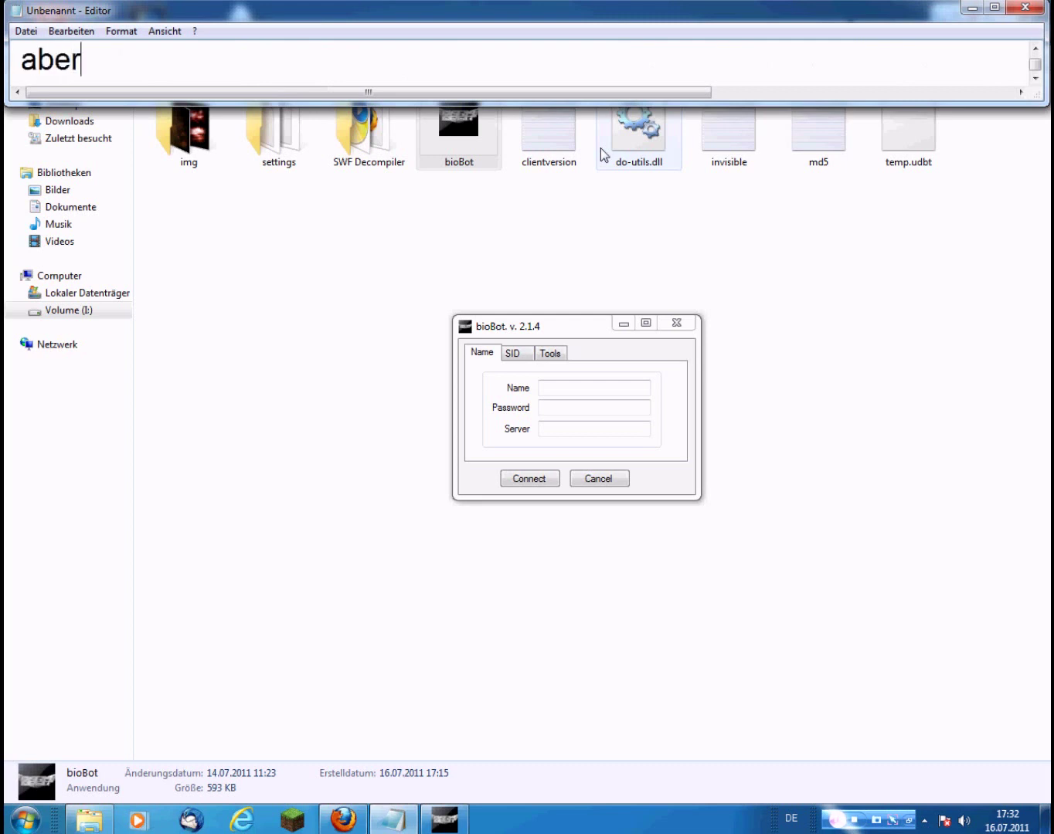
pyautogui.write(' keine an')
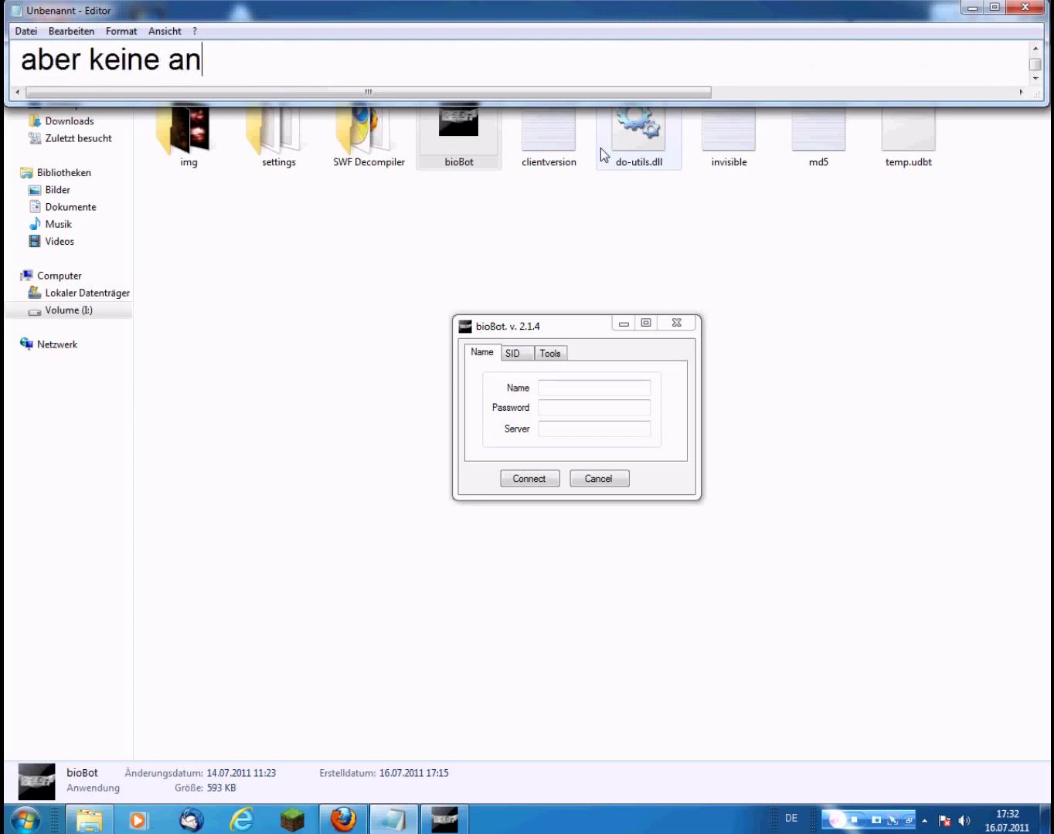
pyautogui.write('gst! die zugangsdaten werden nicht weiterge')
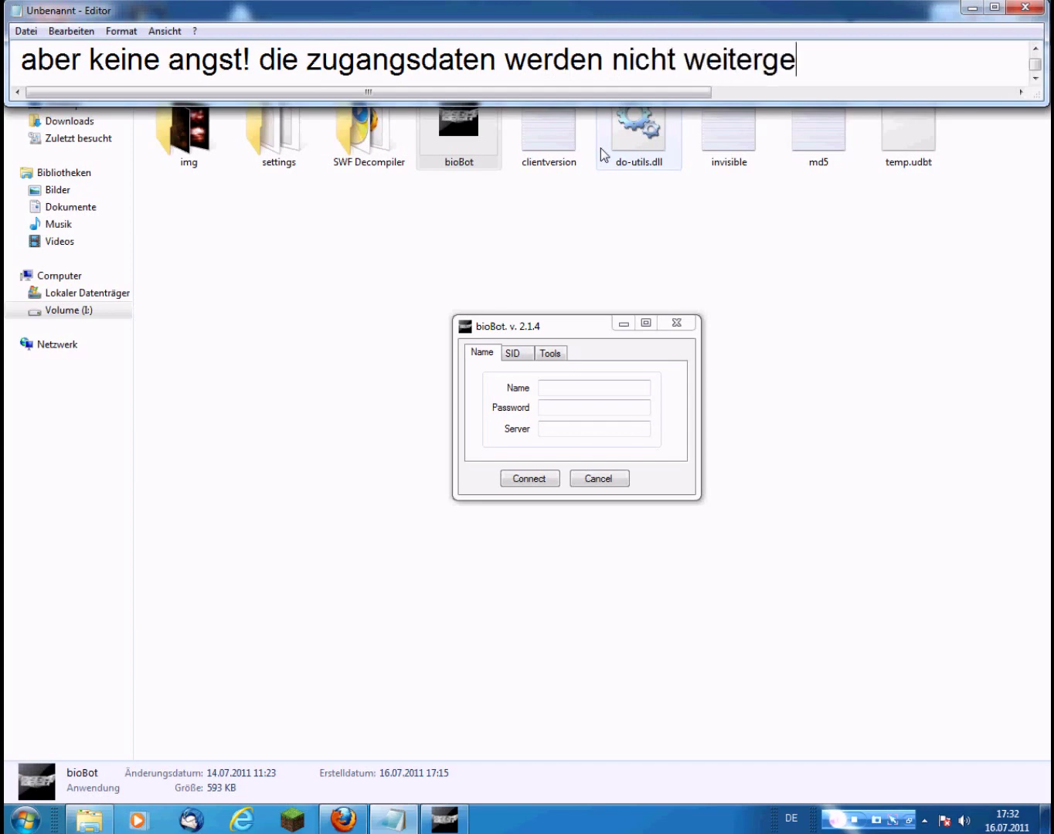
pyautogui.write('geben')
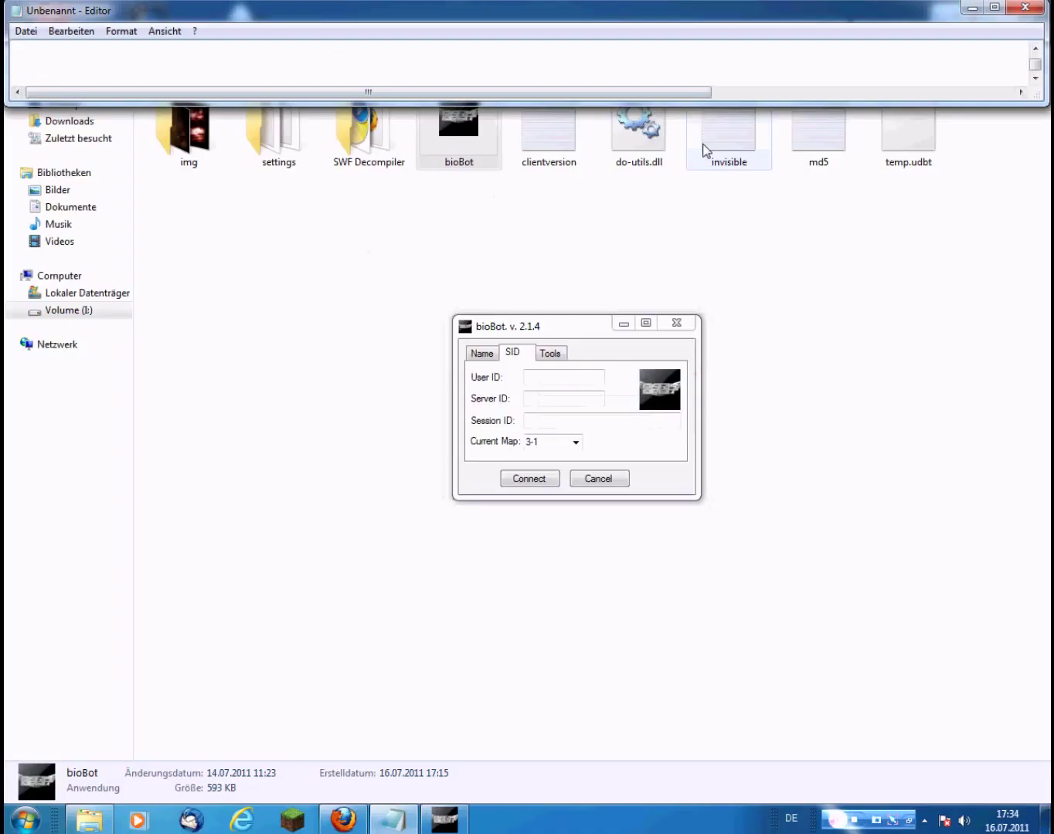
# Begin the note's empty line about the SID fields with "unter der karte SID".
pyautogui.write('unter der ')
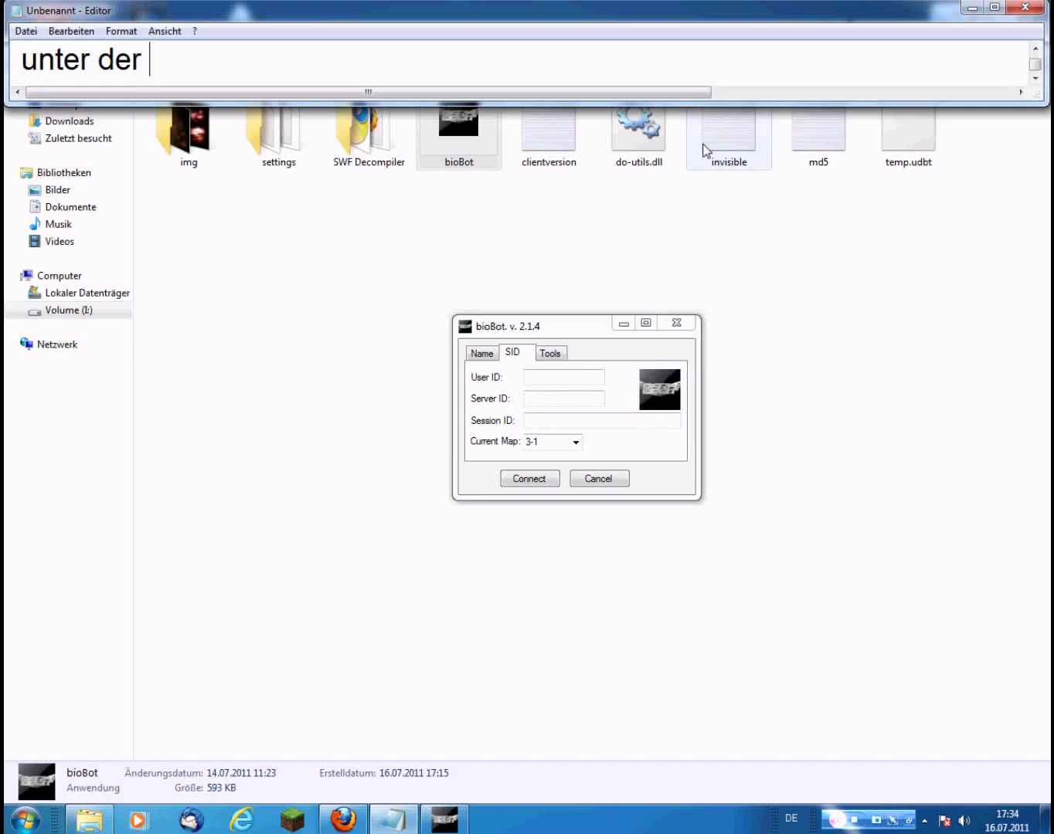
pyautogui.write('ka')
pyautogui.press('BackSpace')
pyautogui.press('BackSpace')
pyautogui.write('karte')
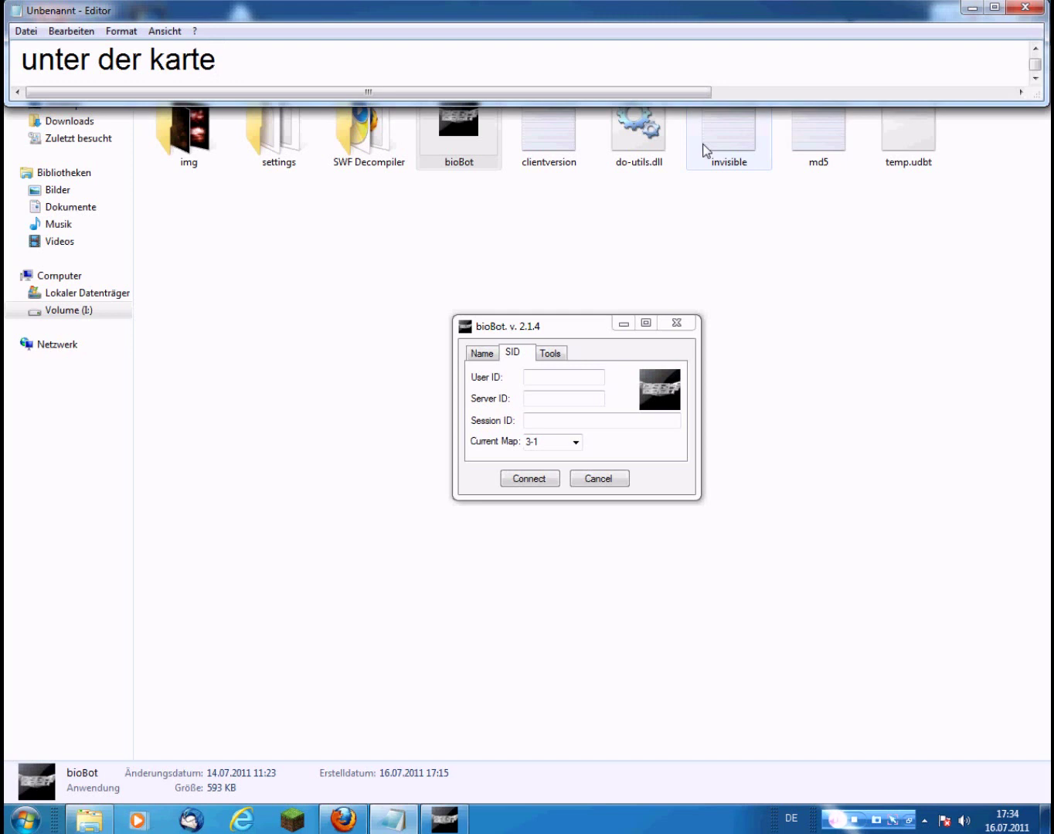
pyautogui.write(' SID gebt')
pyautogui.press('BackSpace')
pyautogui.write('r')
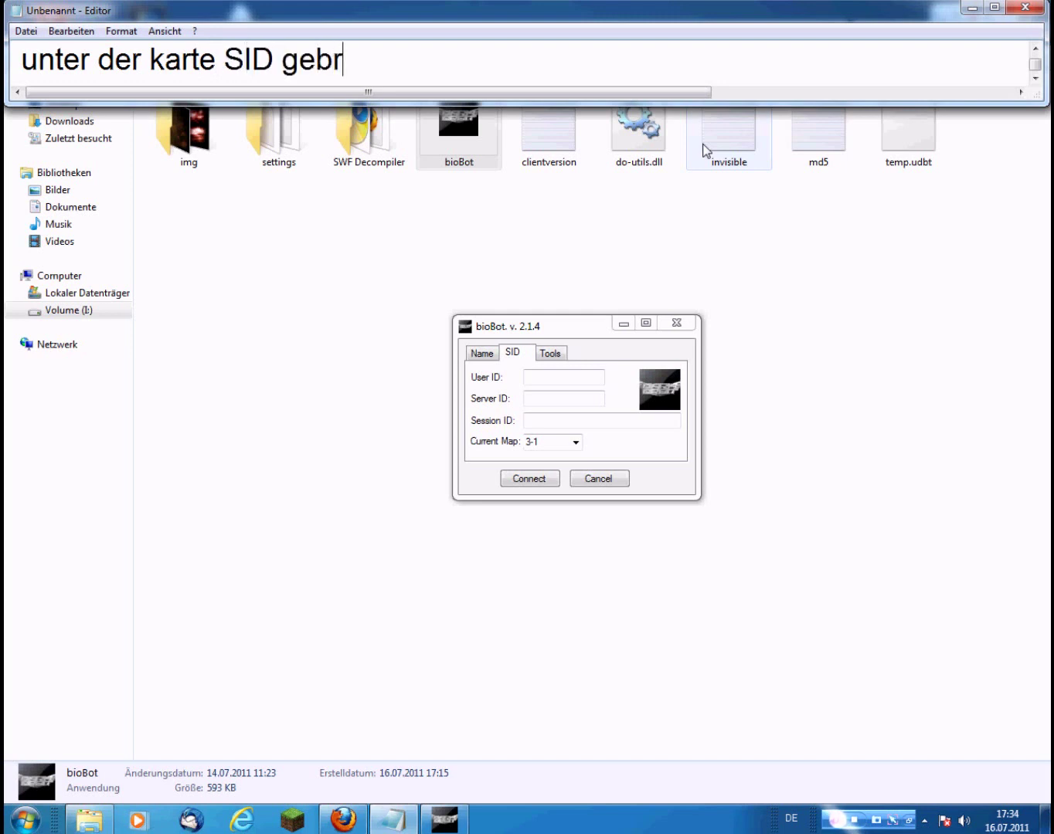
pyautogui.press('BackSpace')
pyautogui.write('t ihr')
pyautogui.press('BackSpace')
pyautogui.press('BackSpace')
pyautogui.press('BackSpace')
pyautogui.press('BackSpace')
pyautogui.press('BackSpace')
pyautogui.press('BackSpace')
pyautogui.press('BackSpace')
pyautogui.press('BackSpace')
pyautogui.press('BackSpace')
# Complete the SID sentence in the note with "stehen die felder user id, server id, session id und current map".
pyautogui.write('ste')
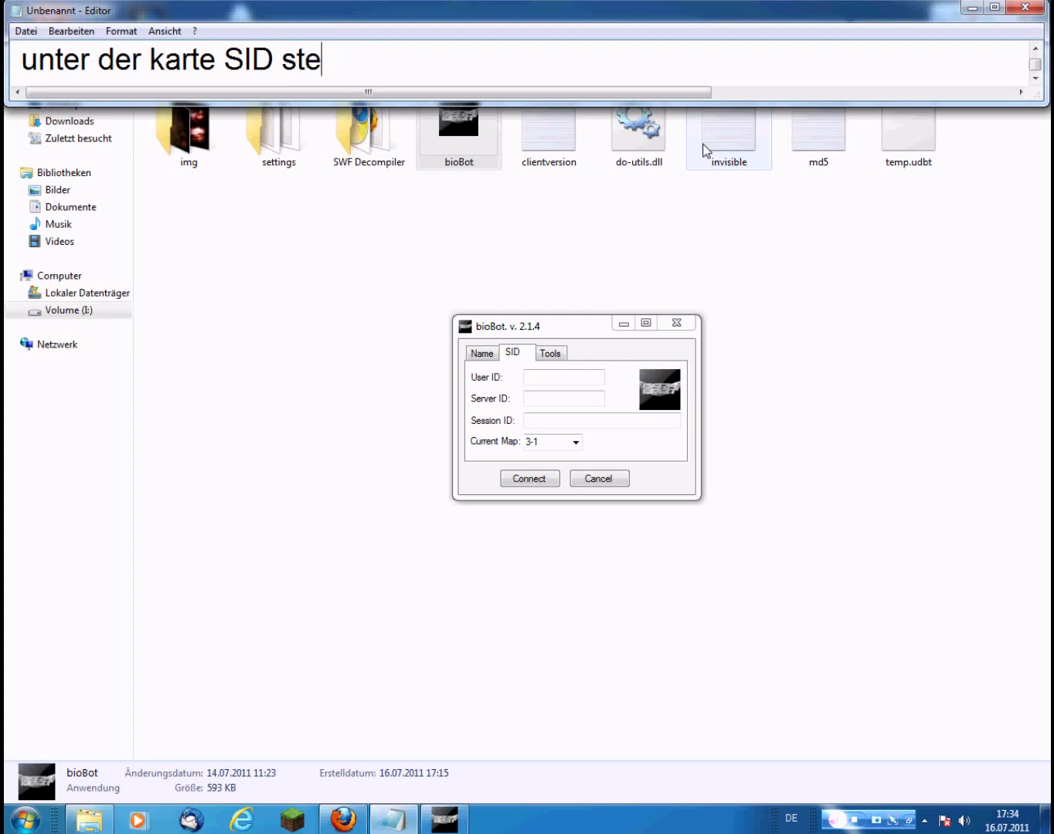
pyautogui.write('hen die f')
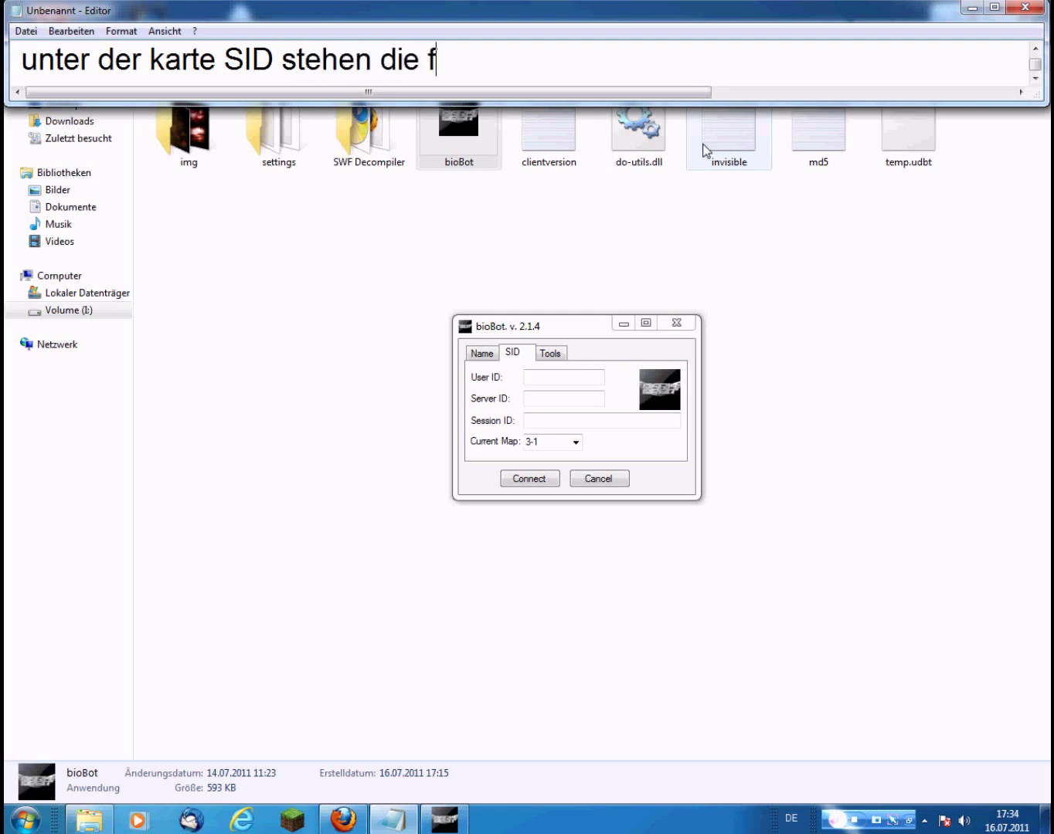
pyautogui.write('elder us')
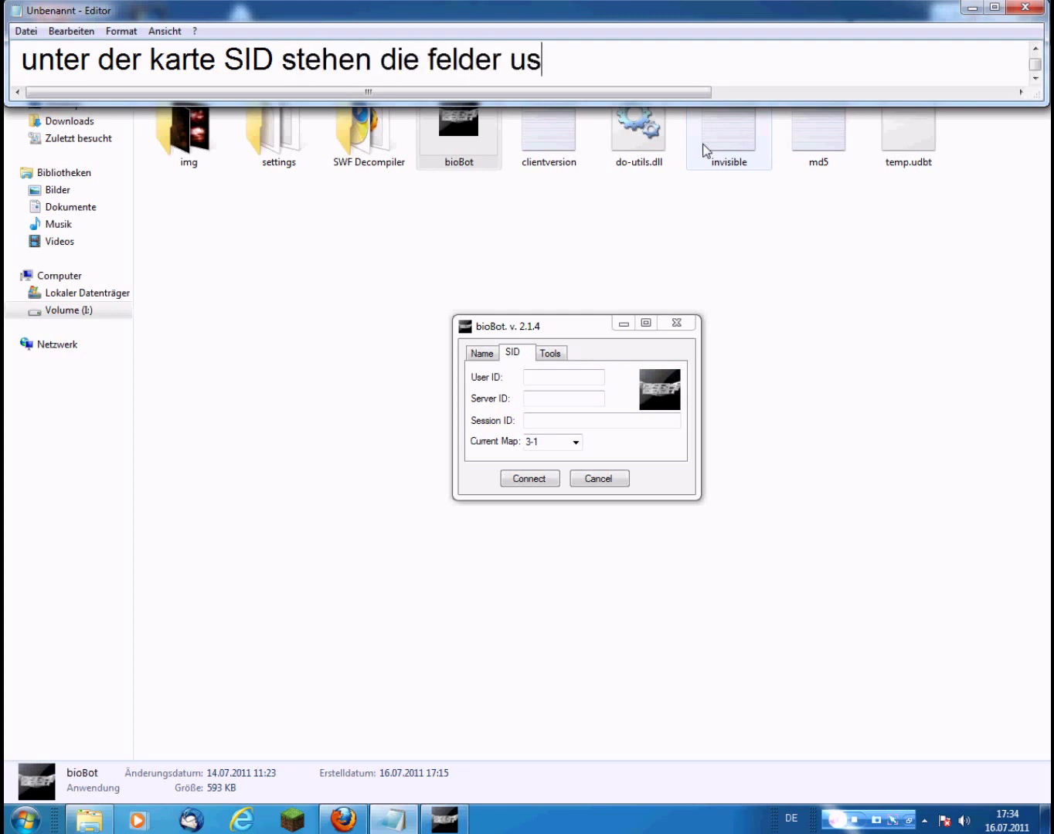
pyautogui.write('er id, server i')
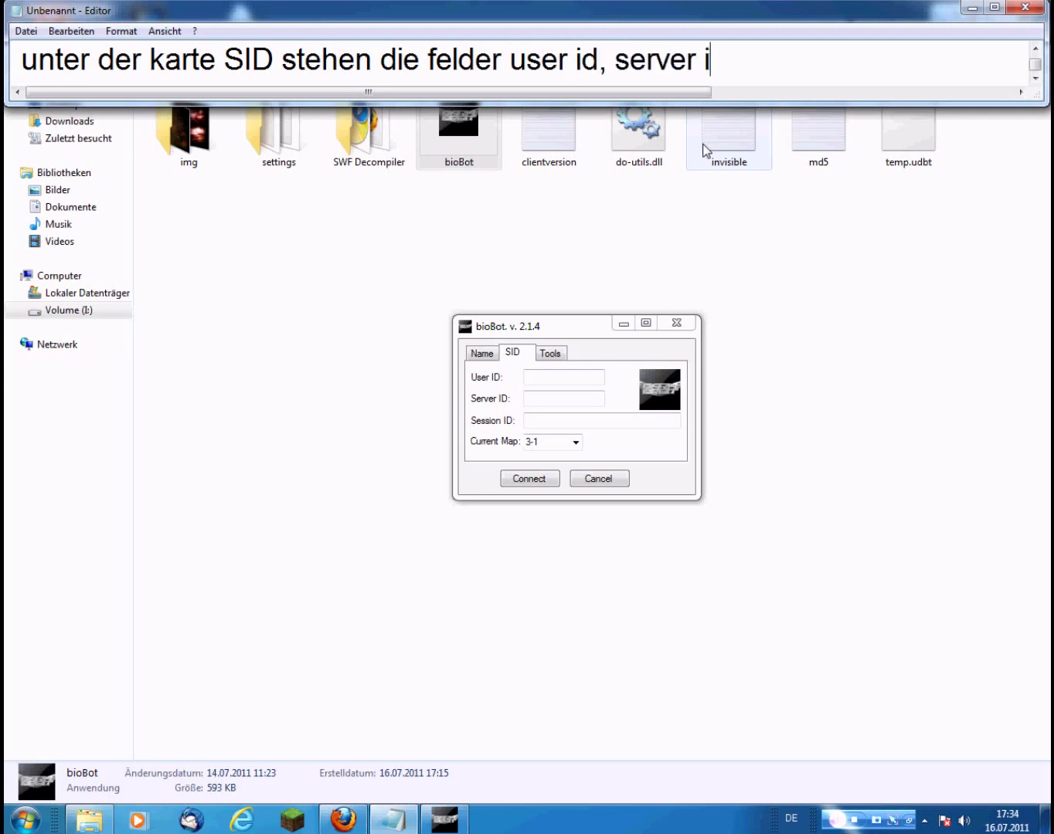
pyautogui.write('d')
pyautogui.write(', sessi')
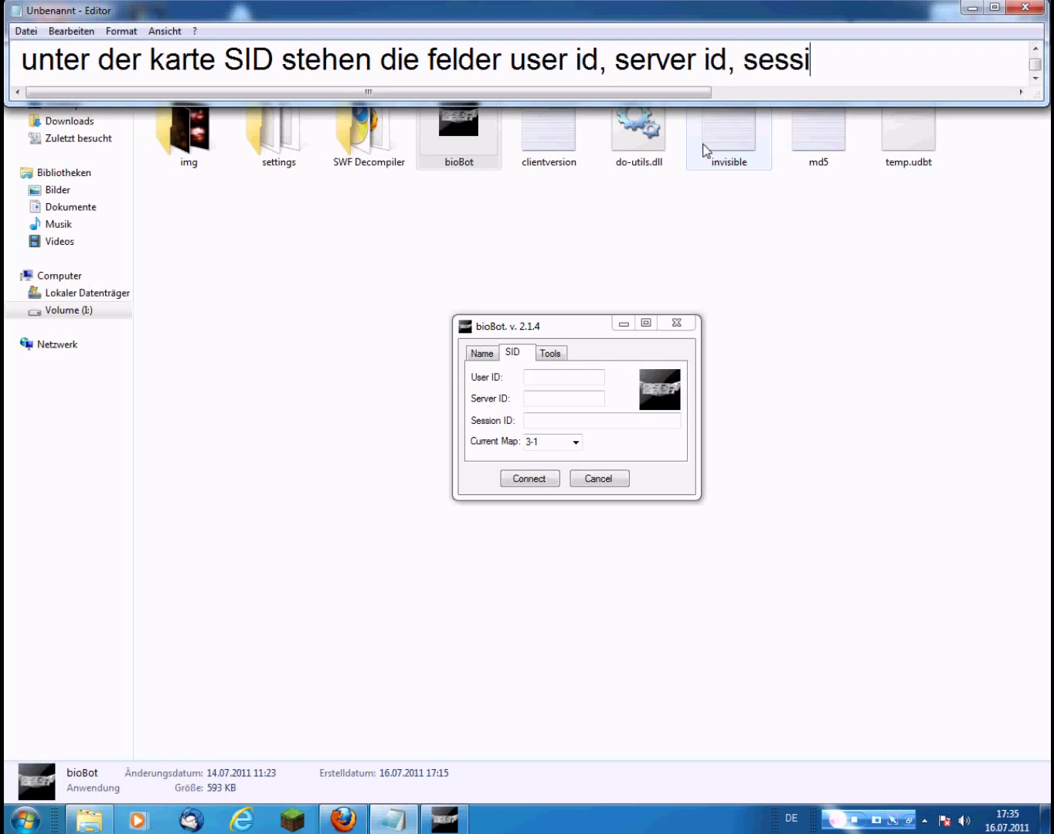
pyautogui.write('on id und')
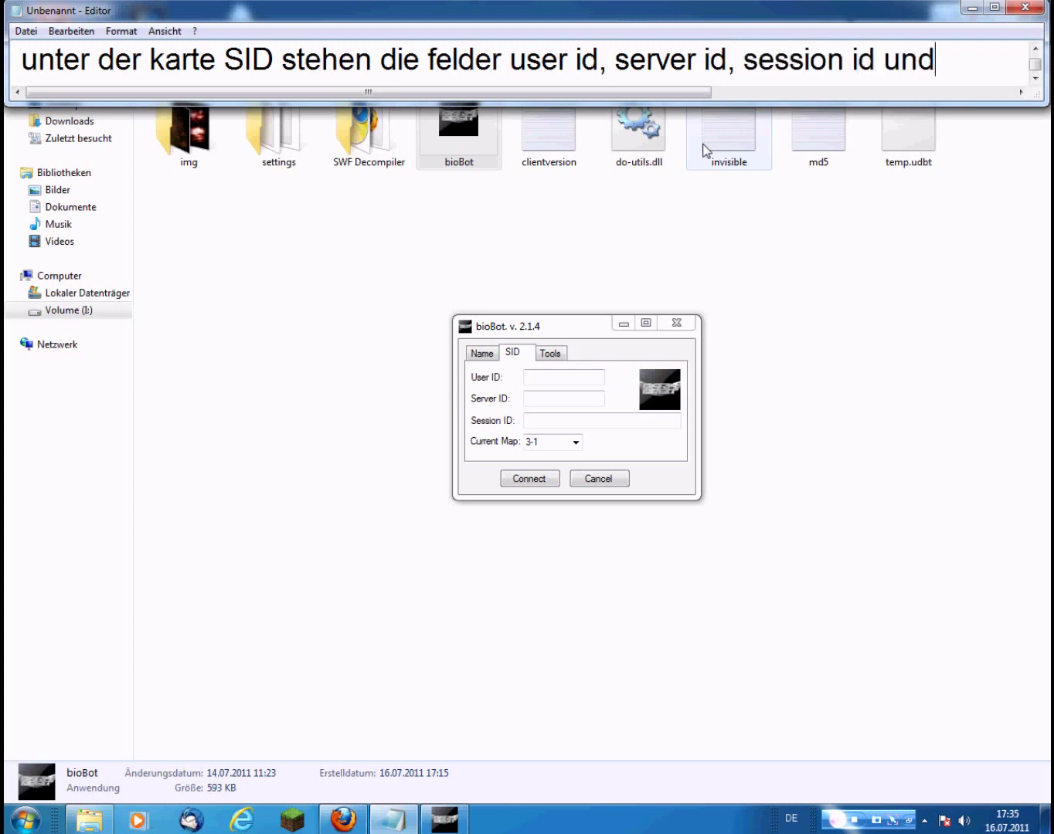
pyautogui.write(' current map')
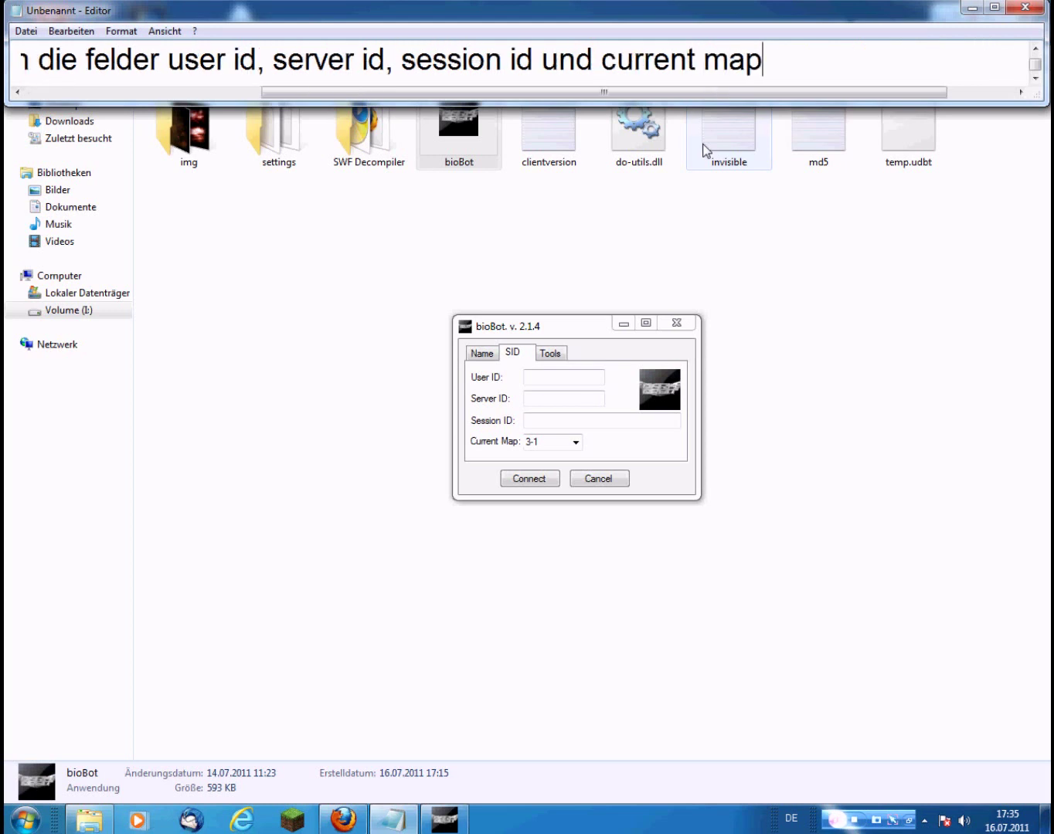
# Write "unter user id müsst ihr eure userid ein" on a fresh line of the note.
pyautogui.press('Return')
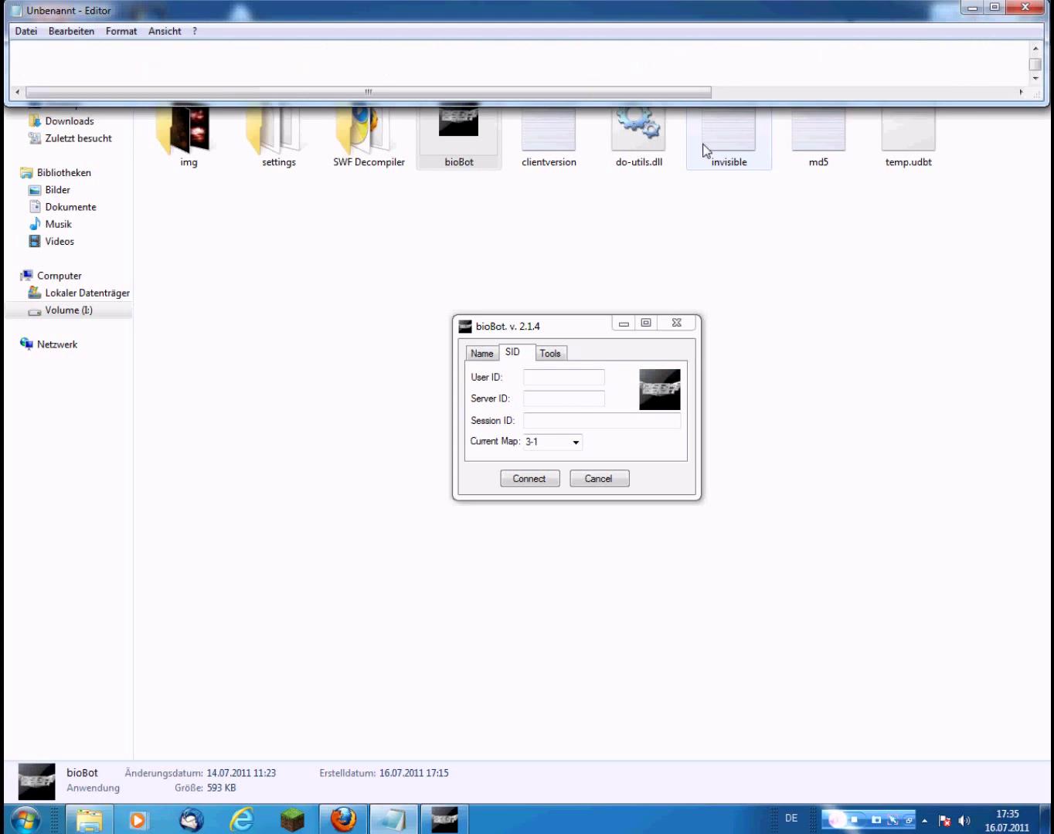
pyautogui.write('unter us')
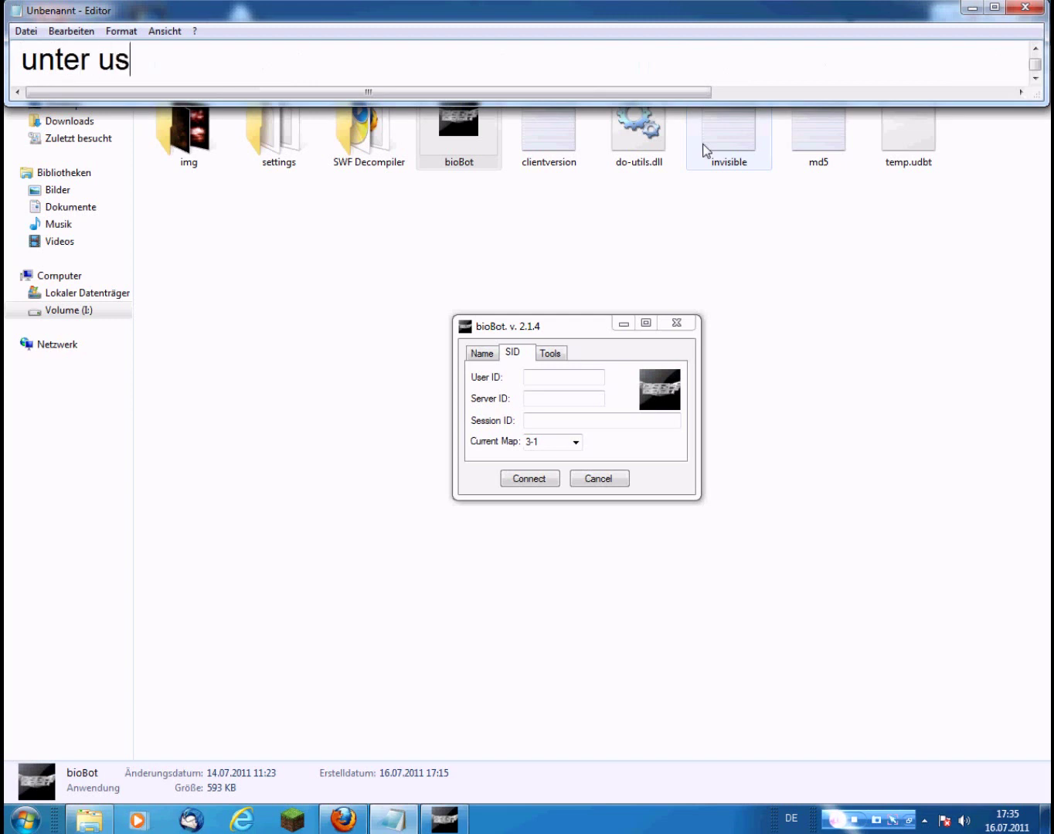
pyautogui.write('er id m')
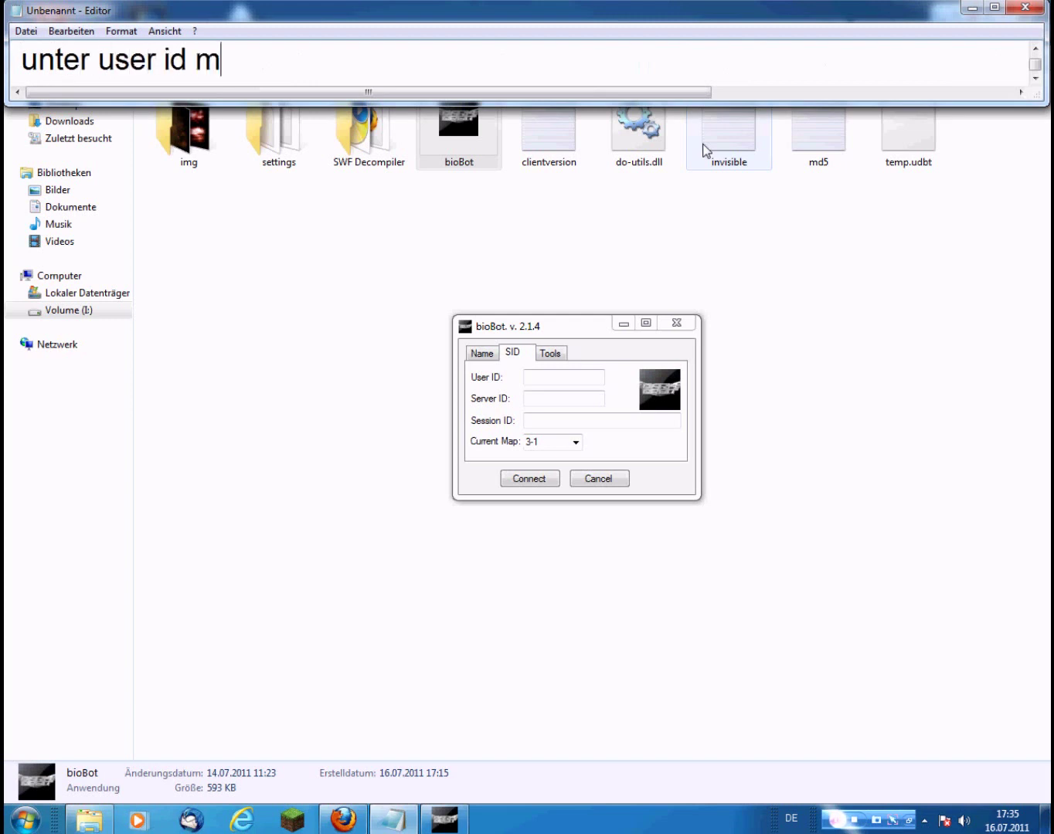
pyautogui.write('üsst ihr eure u')
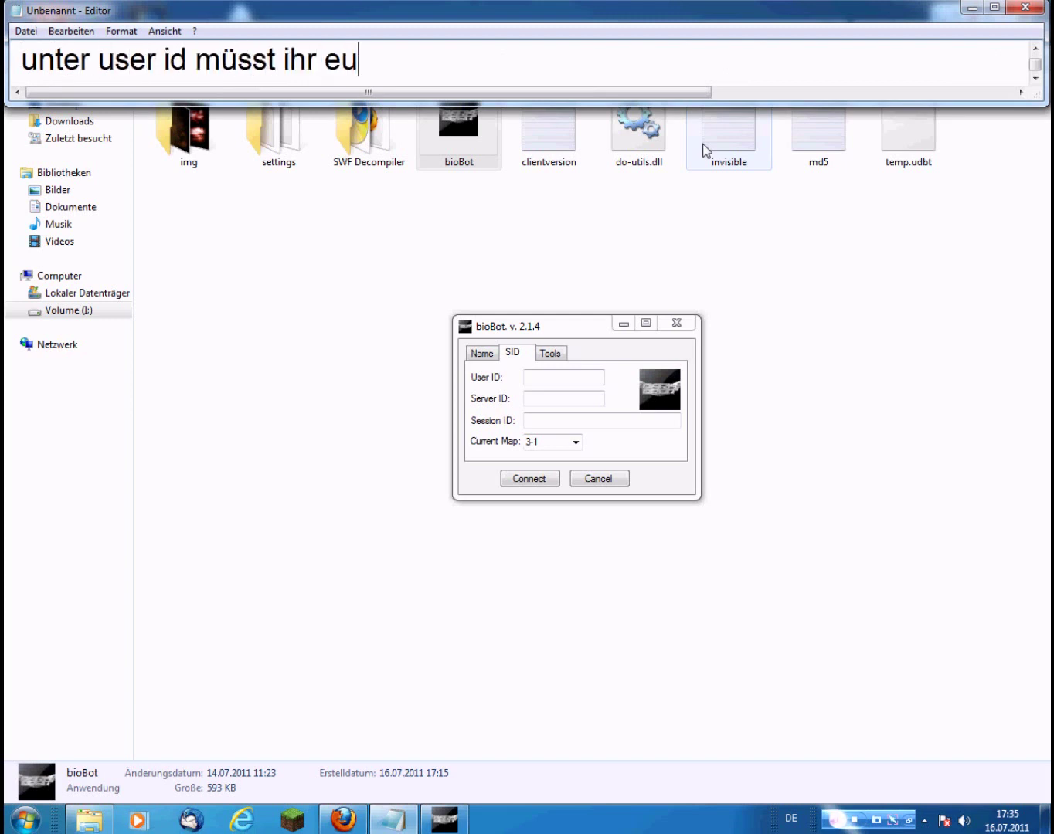
pyautogui.write('serid ein')
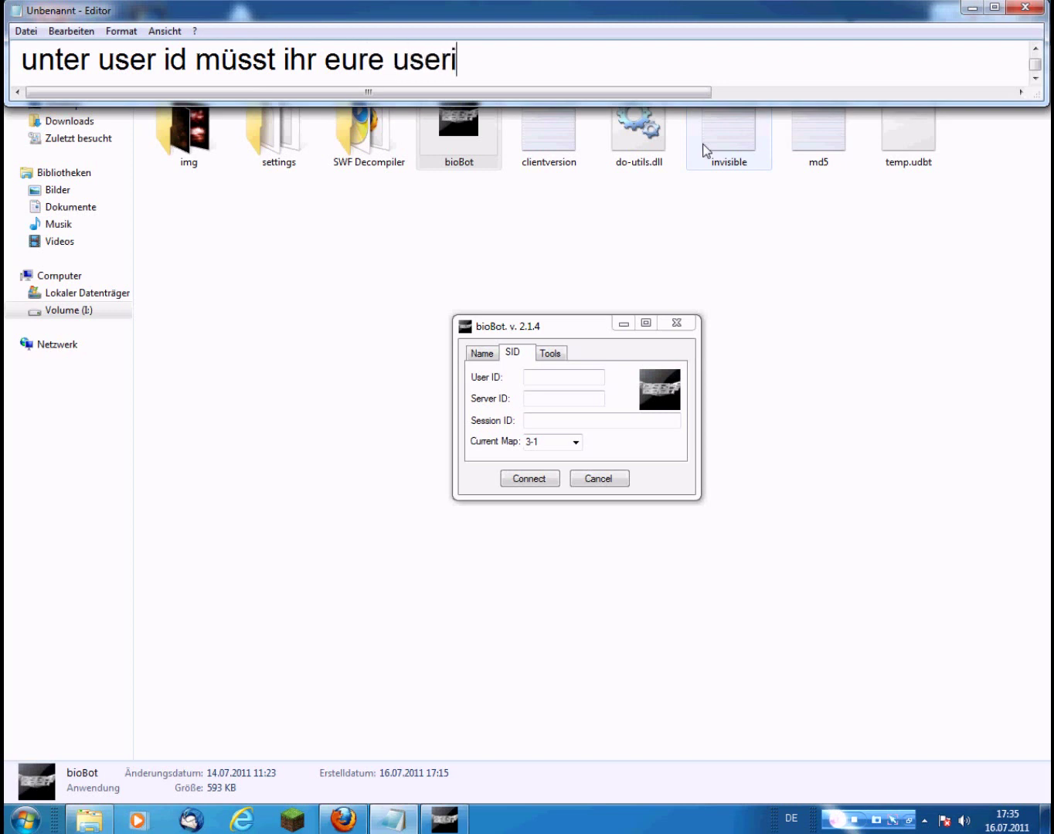